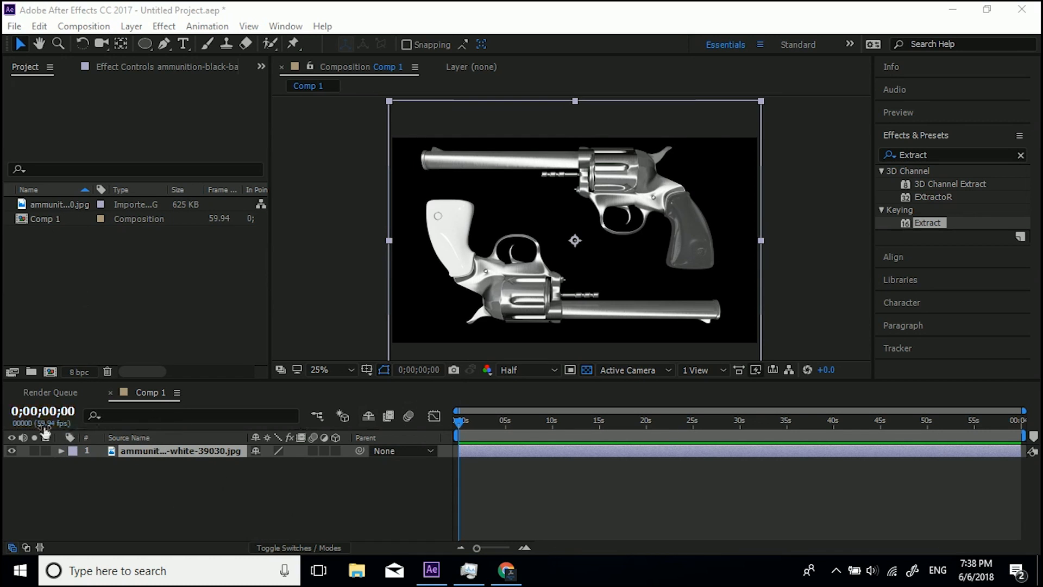
Turn on the transparency grid for the composition background.
left_click(14, 448)
left_click(585, 371)
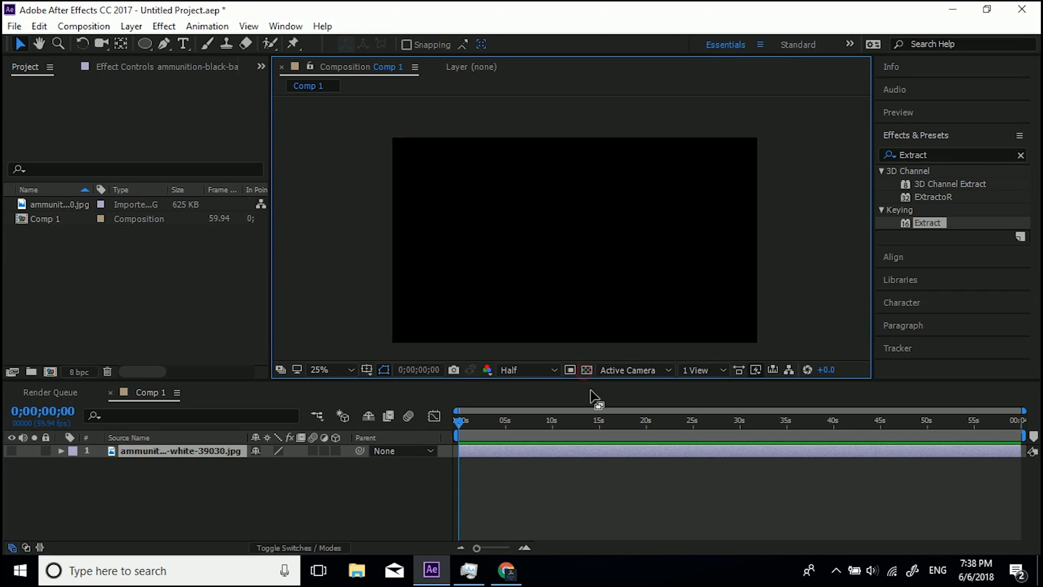
left_click(585, 371)
left_click(585, 371)
left_click(585, 370)
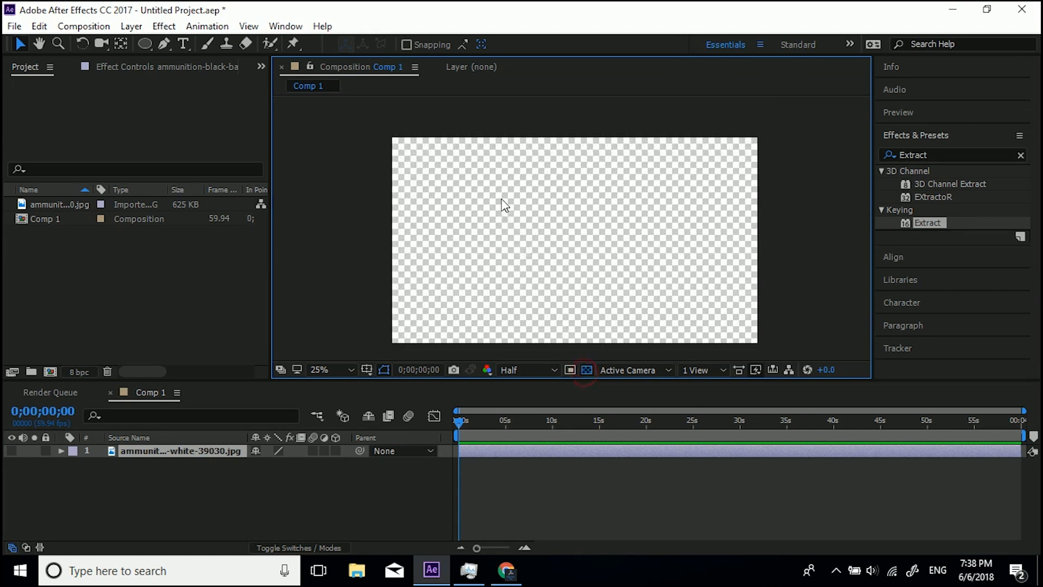
left_click_drag(578, 274, 523, 231)
scroll(523, 232, "up", 1)
scroll(519, 215, "down", 1)
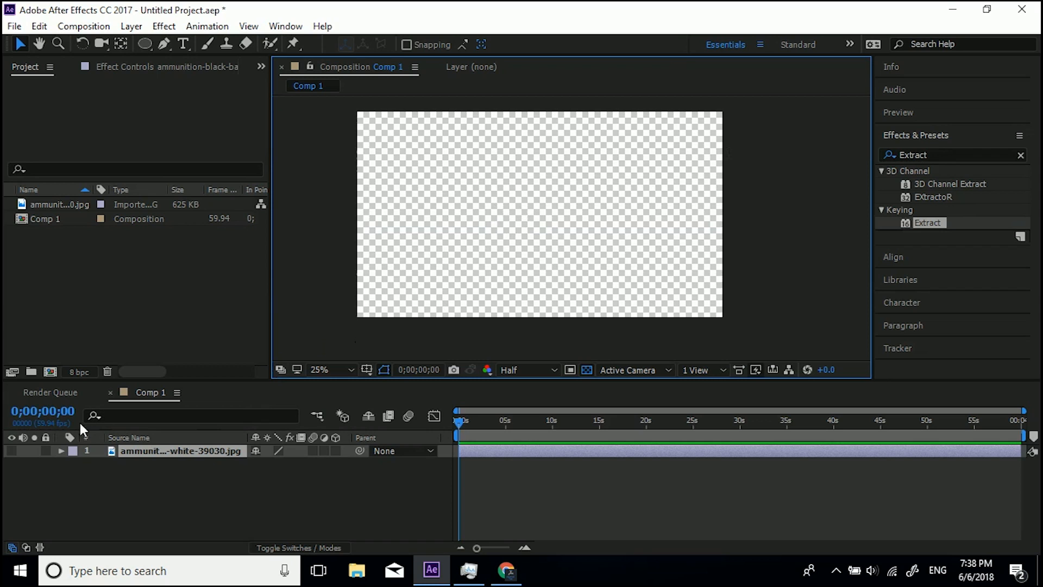
left_click(10, 451)
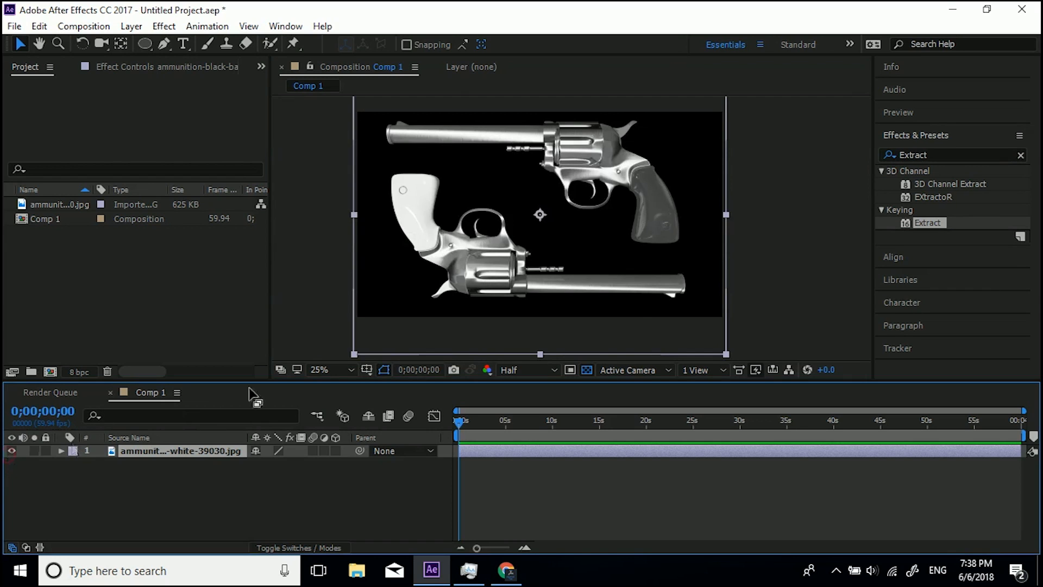
scroll(448, 204, "up", 1)
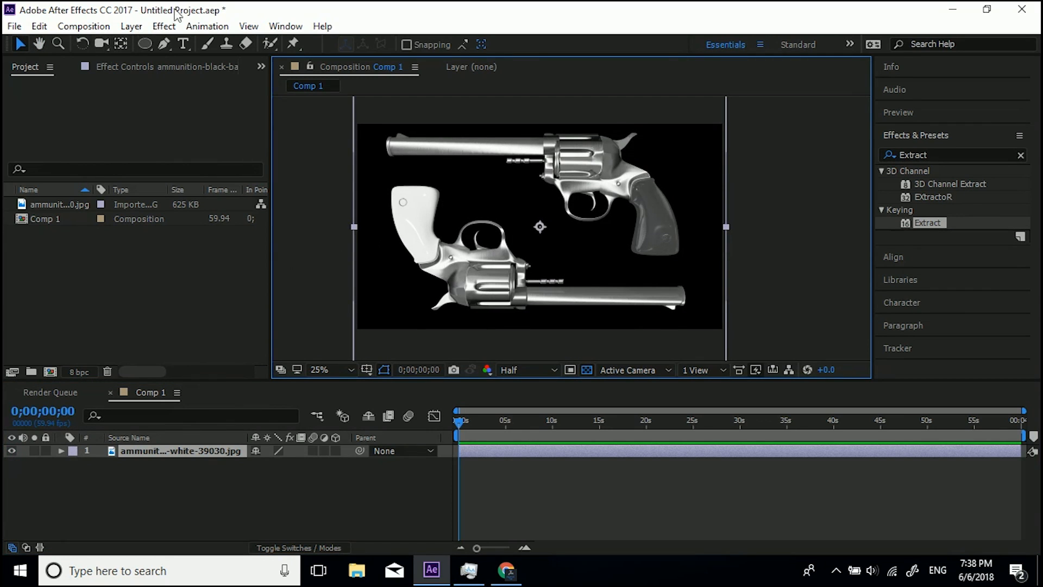
Draw a closed Pen-tool mask around the lower revolver, from the upper-left corner down to the bottom edge.
left_click(163, 44)
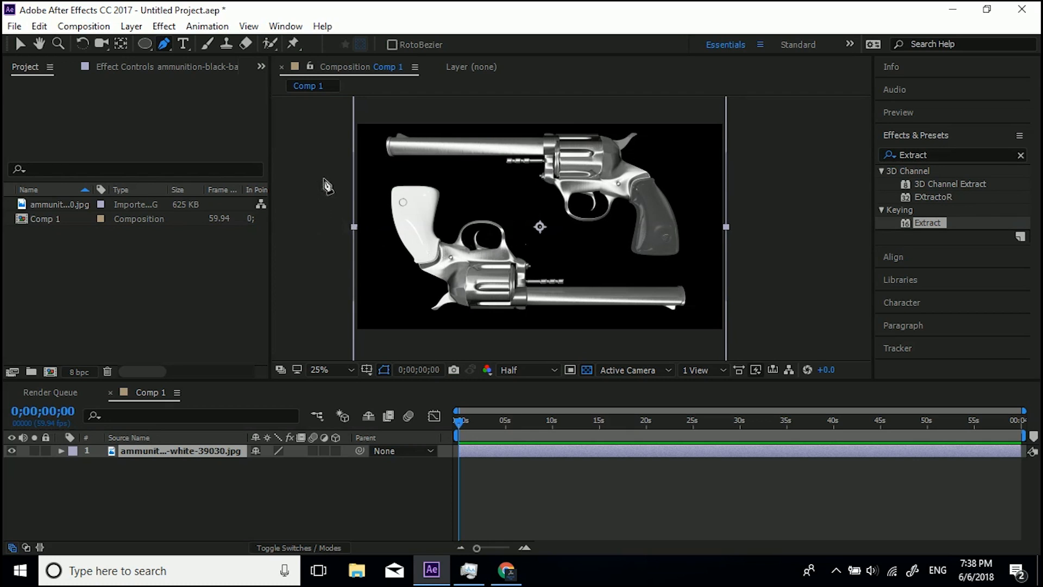
left_click(490, 176)
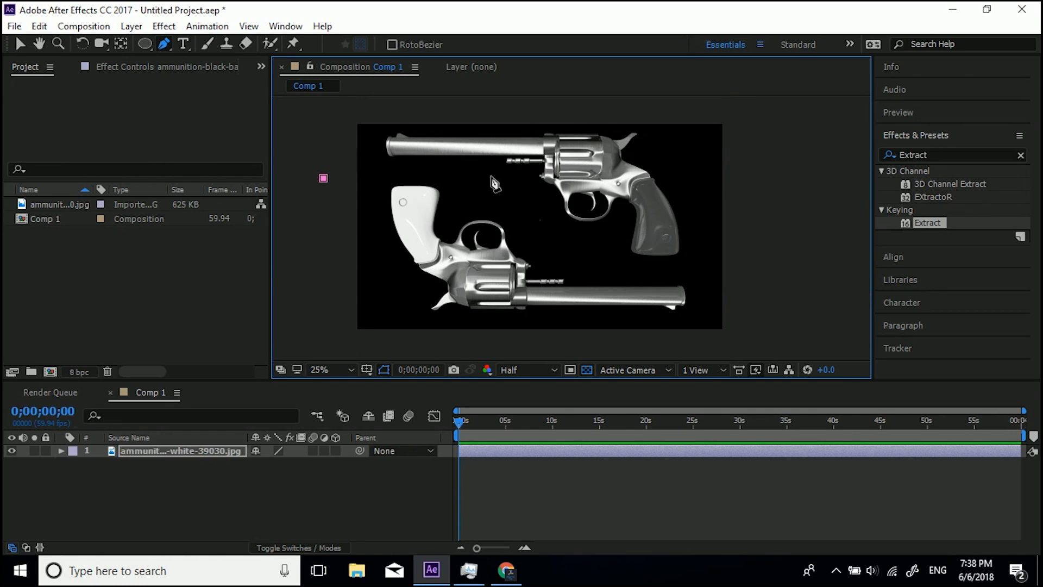
left_click(541, 224)
left_click(583, 252)
left_click(618, 269)
left_click(704, 272)
left_click(704, 340)
left_click(344, 339)
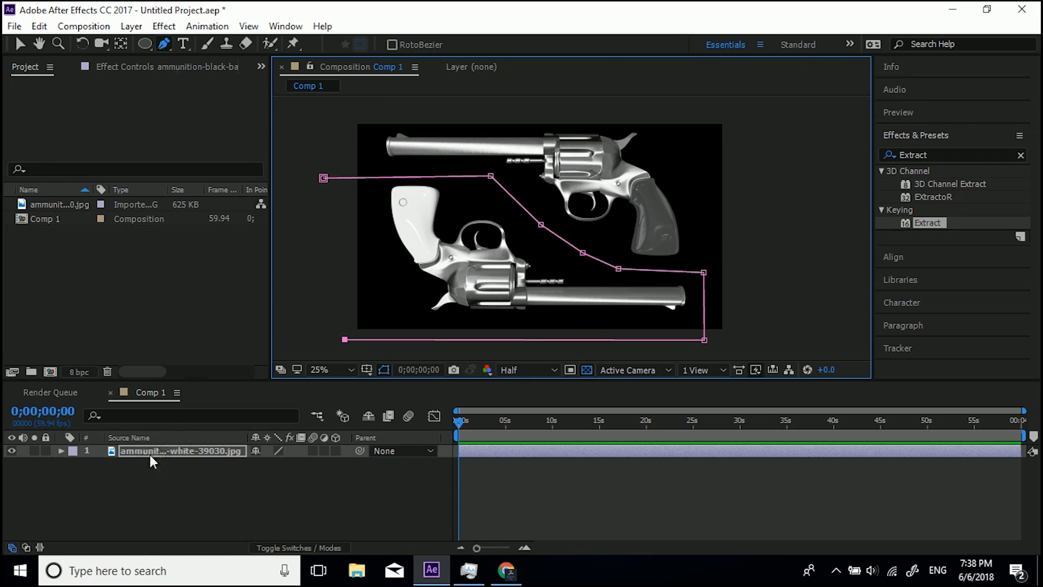
left_click(323, 179)
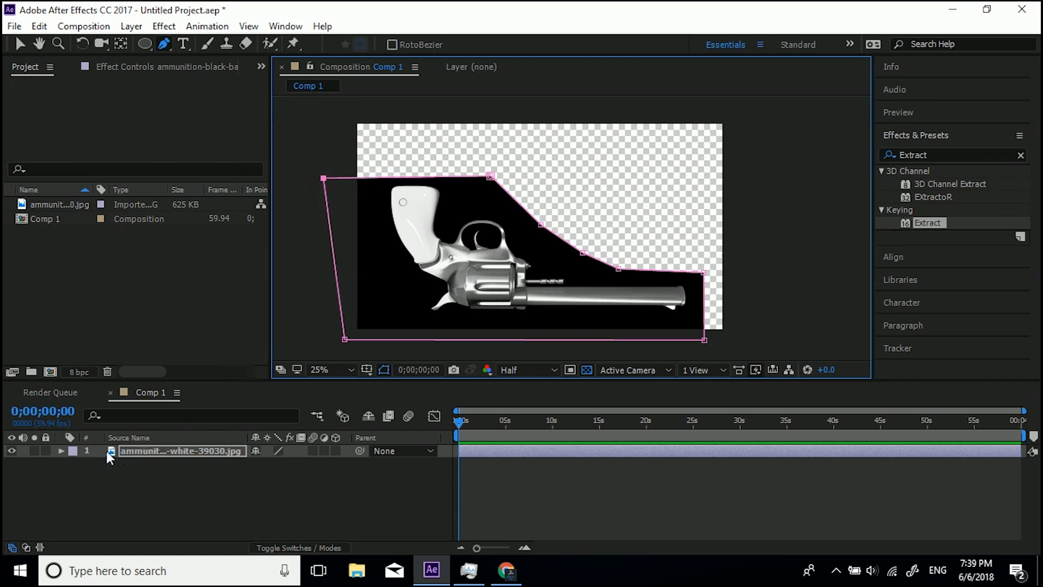
Set the revolver layer's Mask 1 mode to Subtract.
left_click(59, 451)
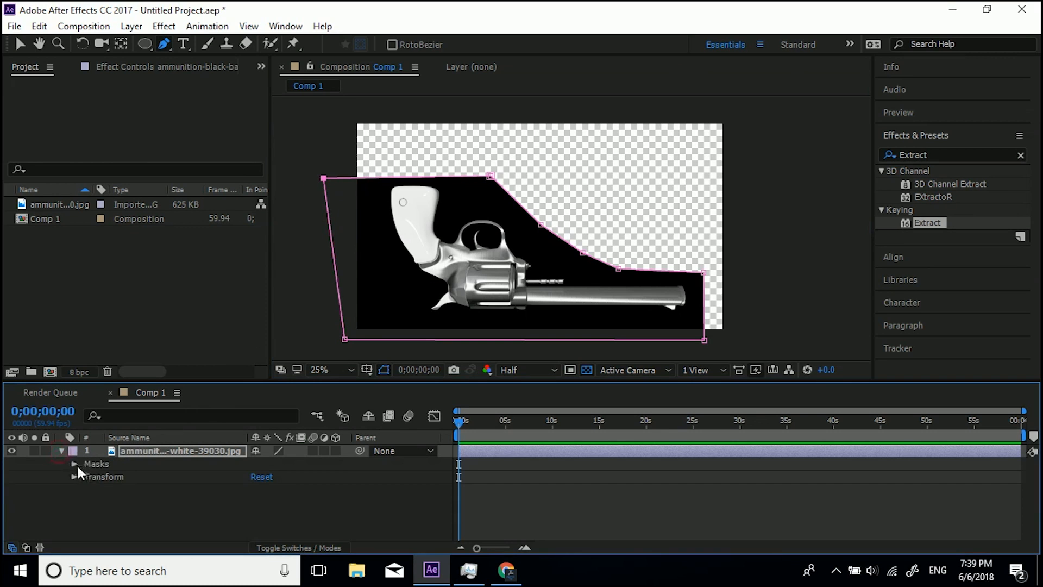
left_click(75, 463)
left_click(292, 474)
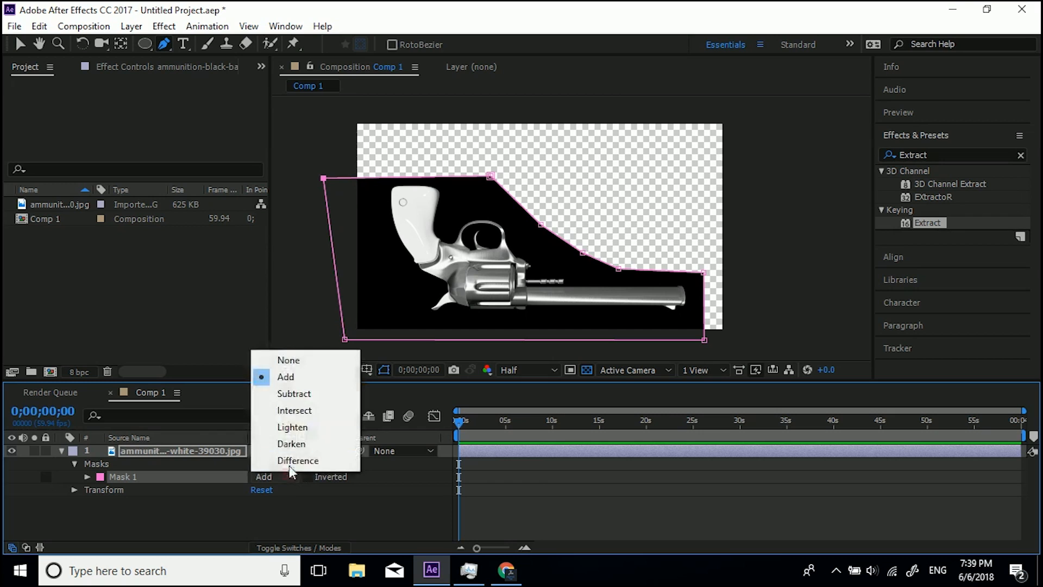
left_click(295, 396)
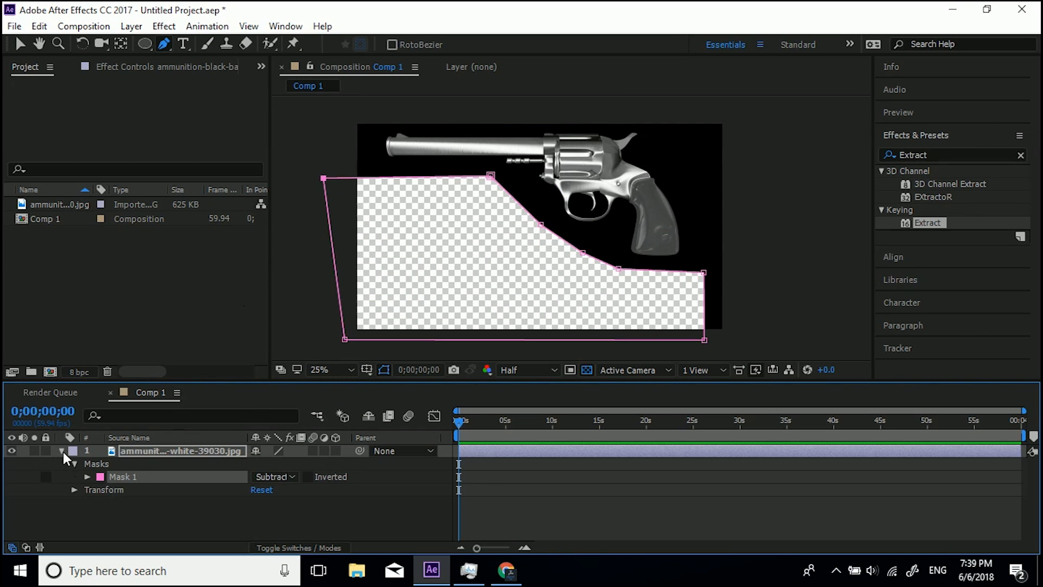
left_click(63, 451)
left_click(20, 42)
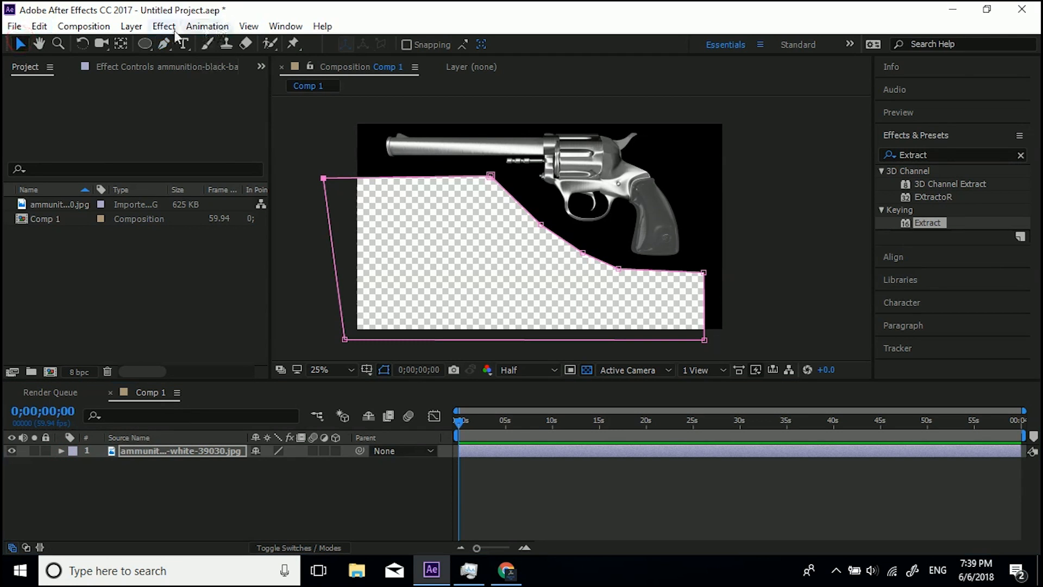
left_click(160, 28)
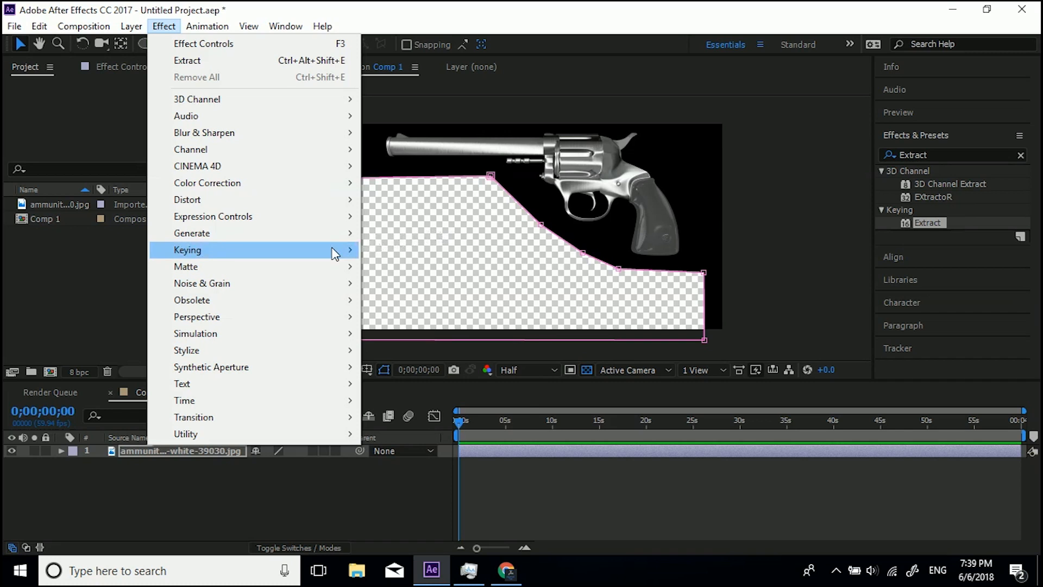
mouse_move(335, 254)
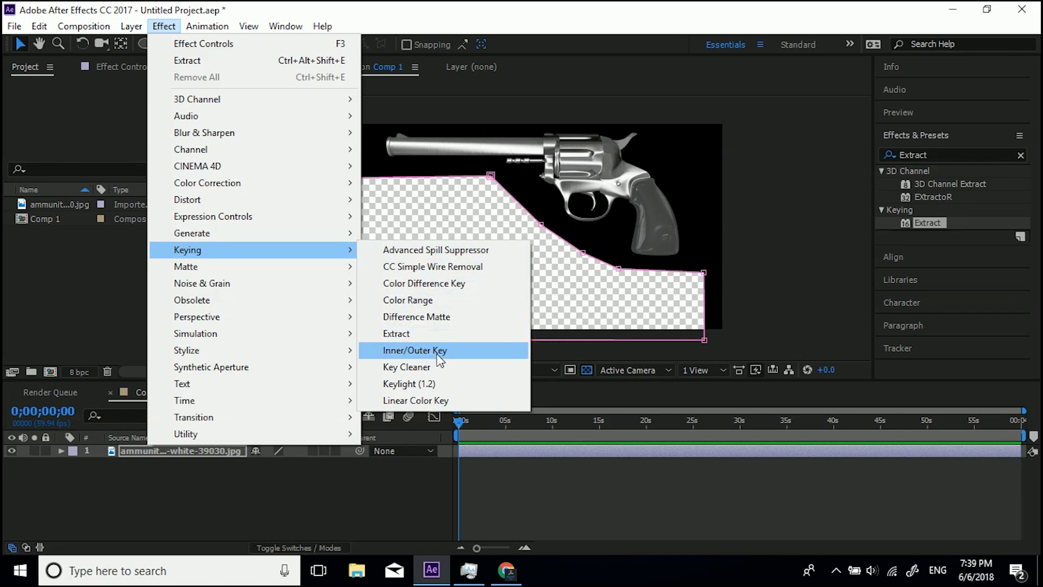
left_click(96, 294)
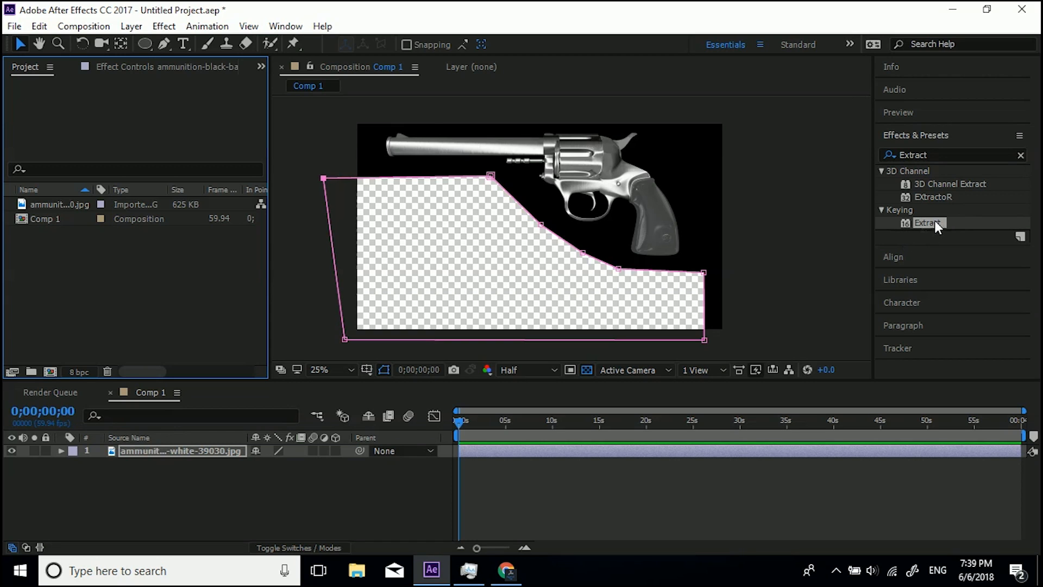
left_click_drag(934, 220, 517, 455)
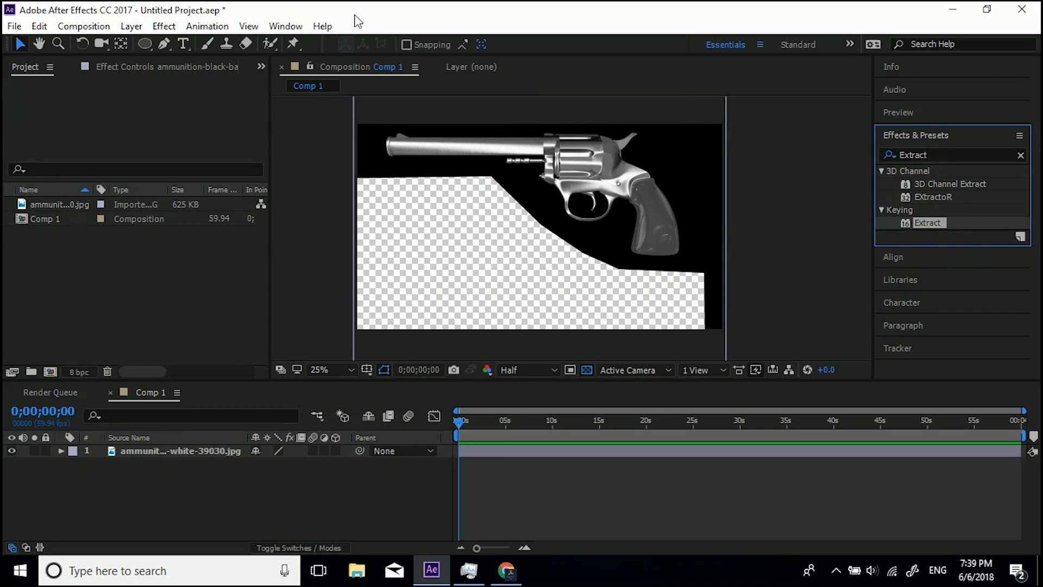
Apply the Extract keying effect to the revolver layer.
left_click(151, 449)
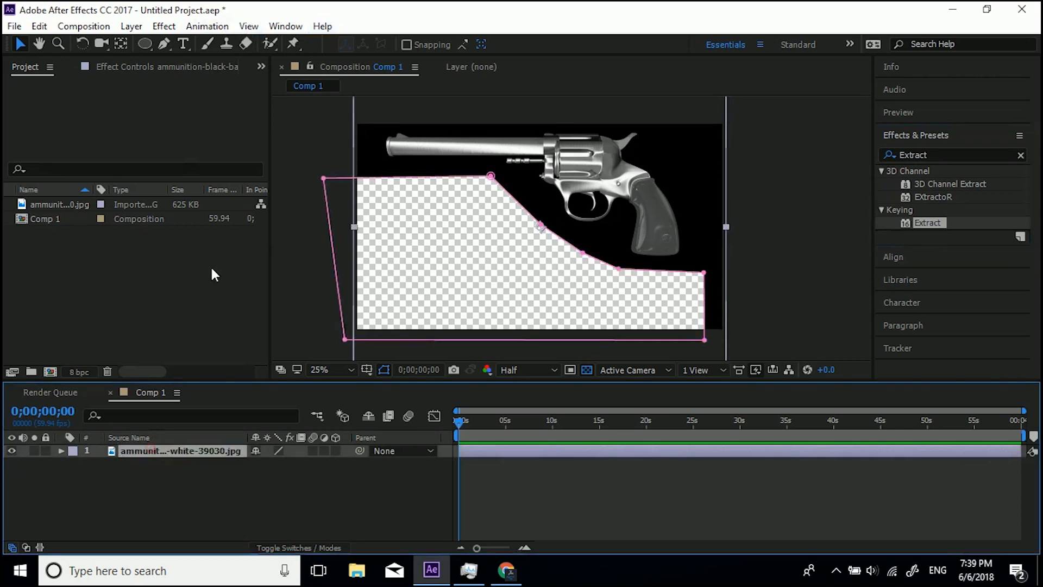
left_click(172, 26)
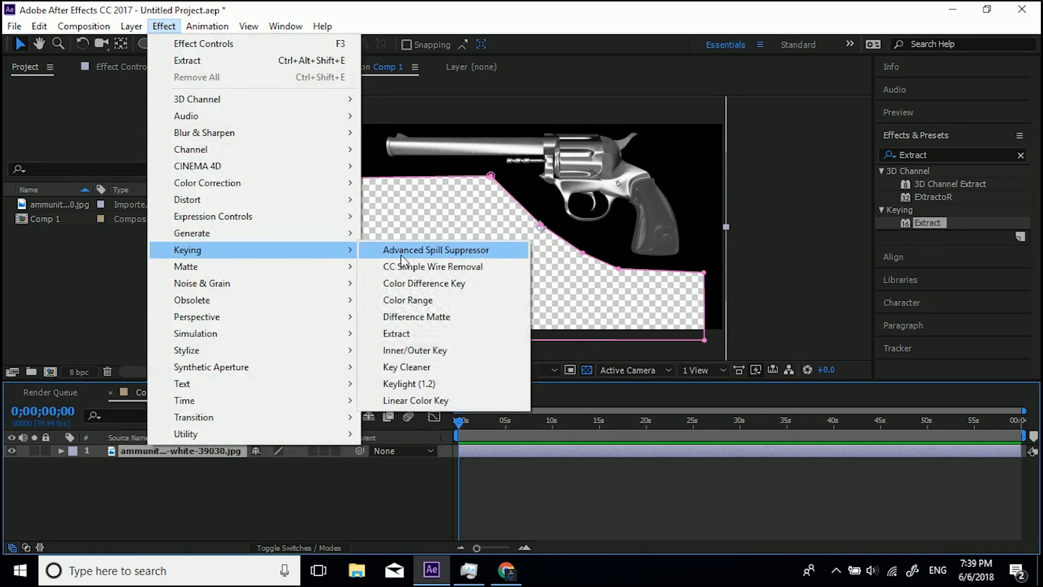
left_click(953, 159)
left_click_drag(935, 223, 643, 170)
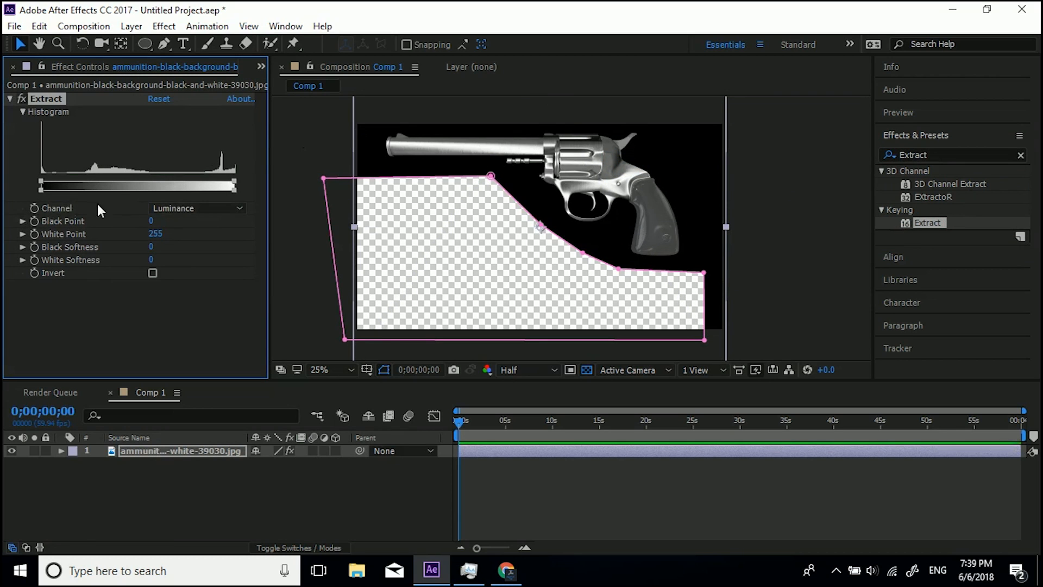
Inspect the Extract Channel options and preview the composition's red, green and blue channels zoomed in.
left_click(168, 207)
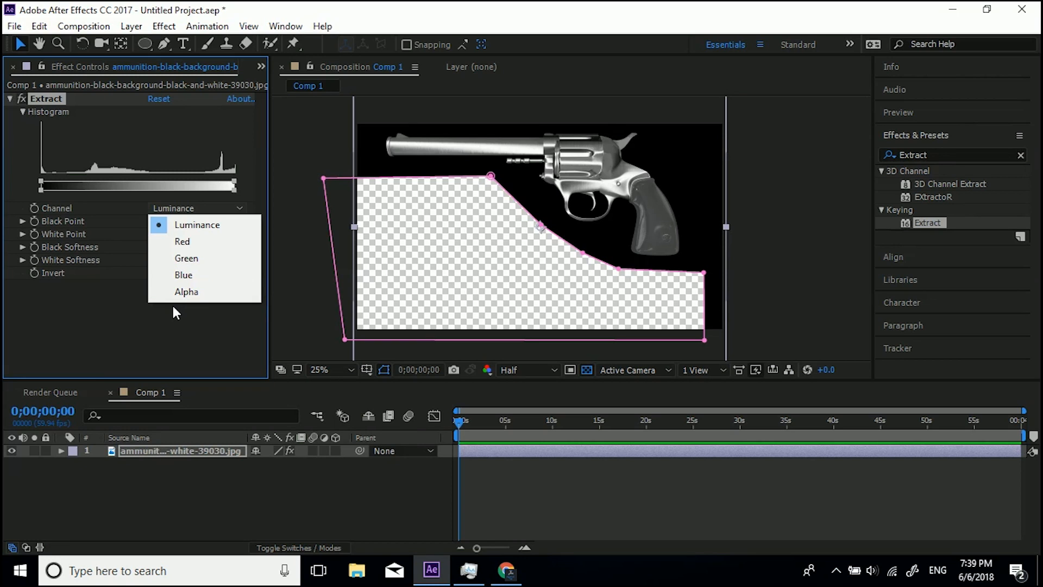
left_click(172, 332)
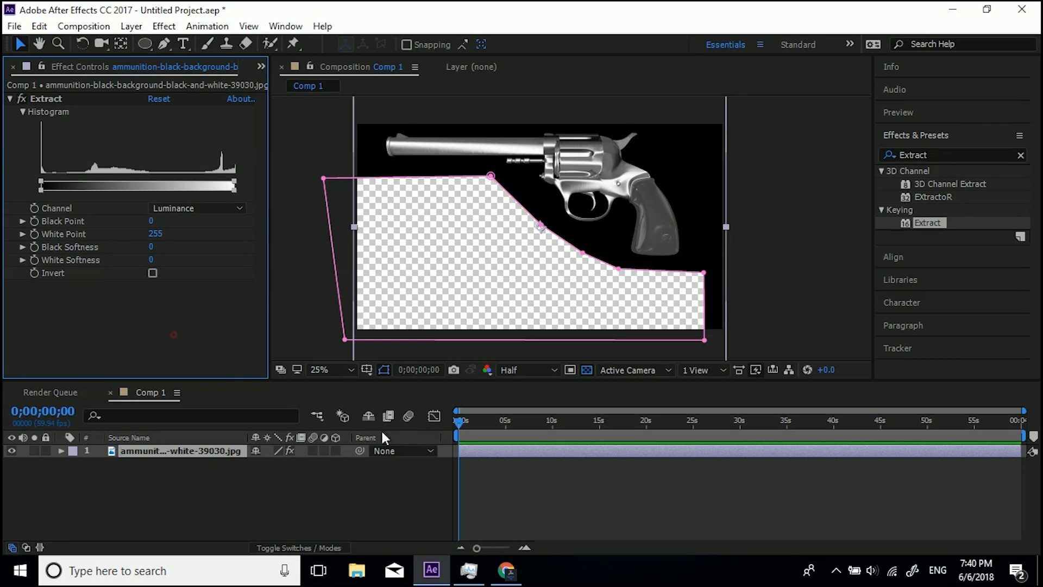
left_click(487, 373)
left_click(512, 206)
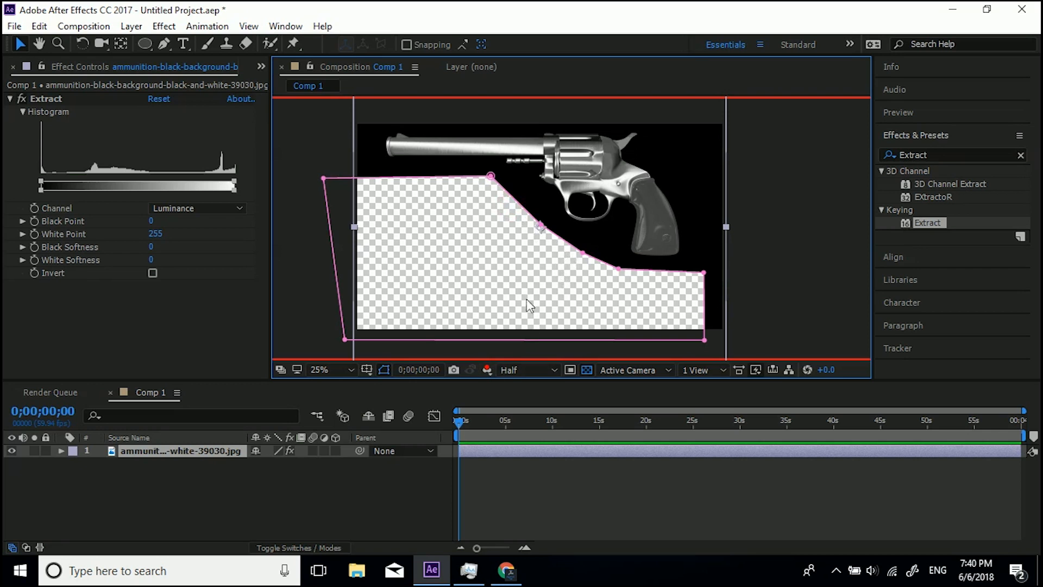
left_click(486, 372)
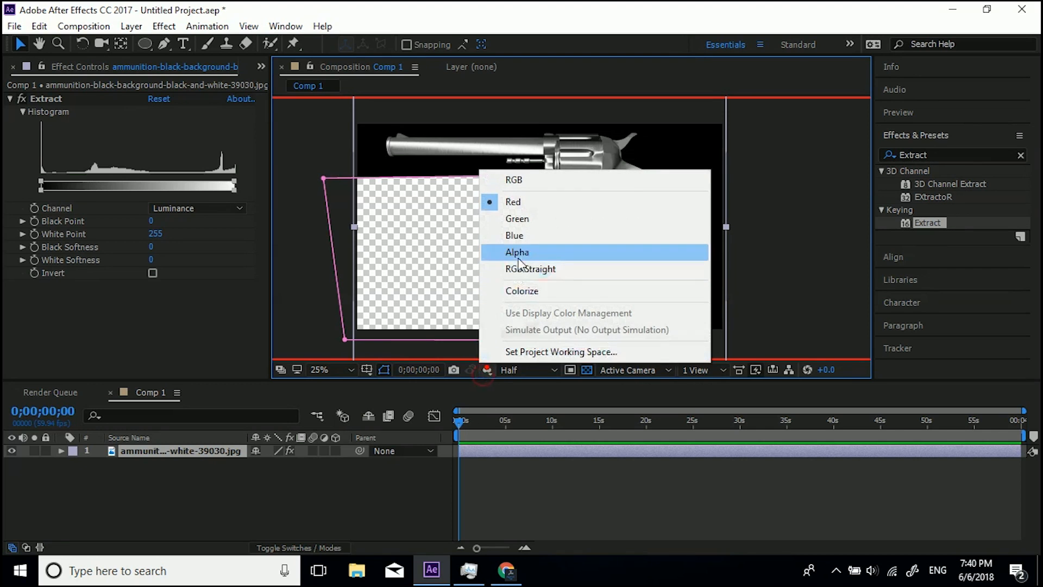
left_click(518, 218)
left_click(487, 370)
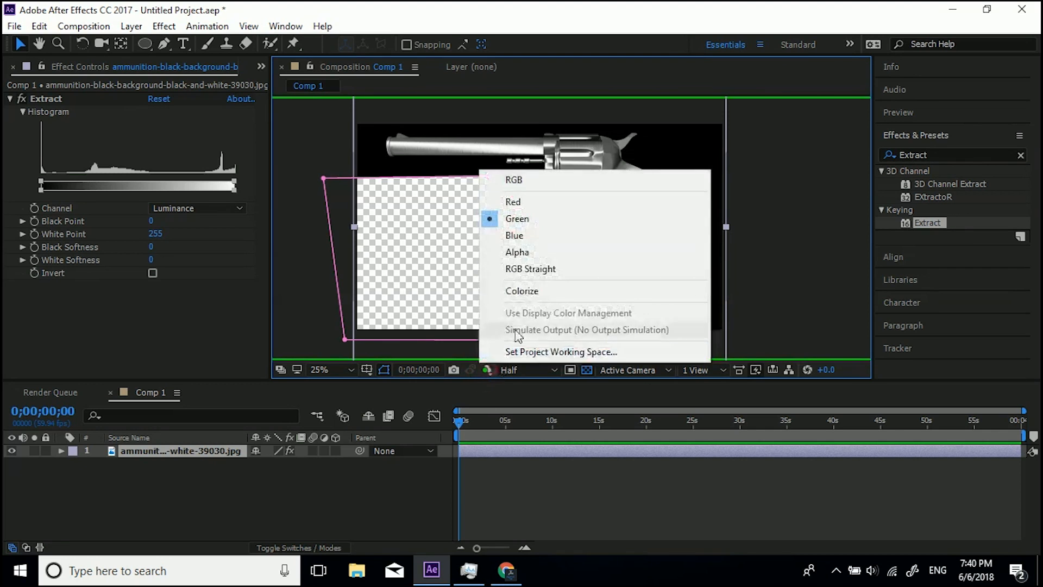
left_click(521, 234)
scroll(558, 156, "up", 3)
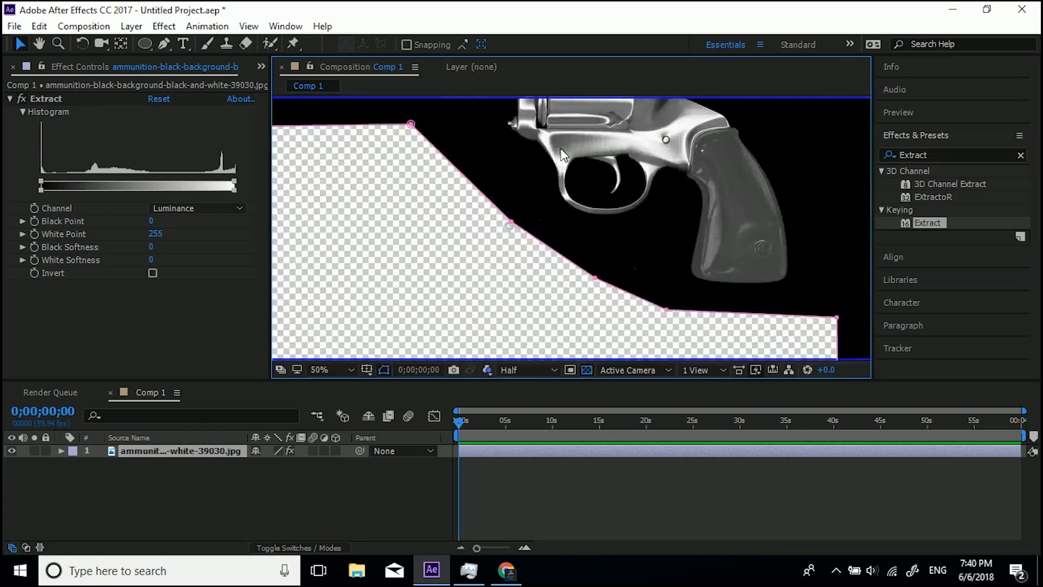
left_click_drag(583, 133, 558, 292)
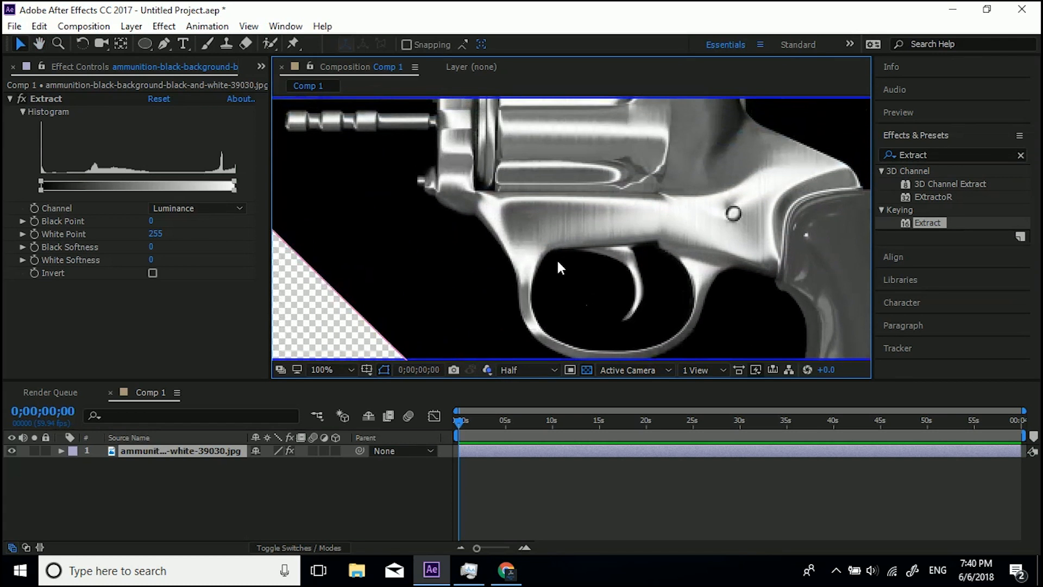
Cycle through the red, green and blue channel views while zooming in and out on the revolver.
key("alt+1")
key("alt+2")
key("alt+3")
key("alt+2")
key("alt+3")
key("alt+2")
key("alt+3")
key("alt+2")
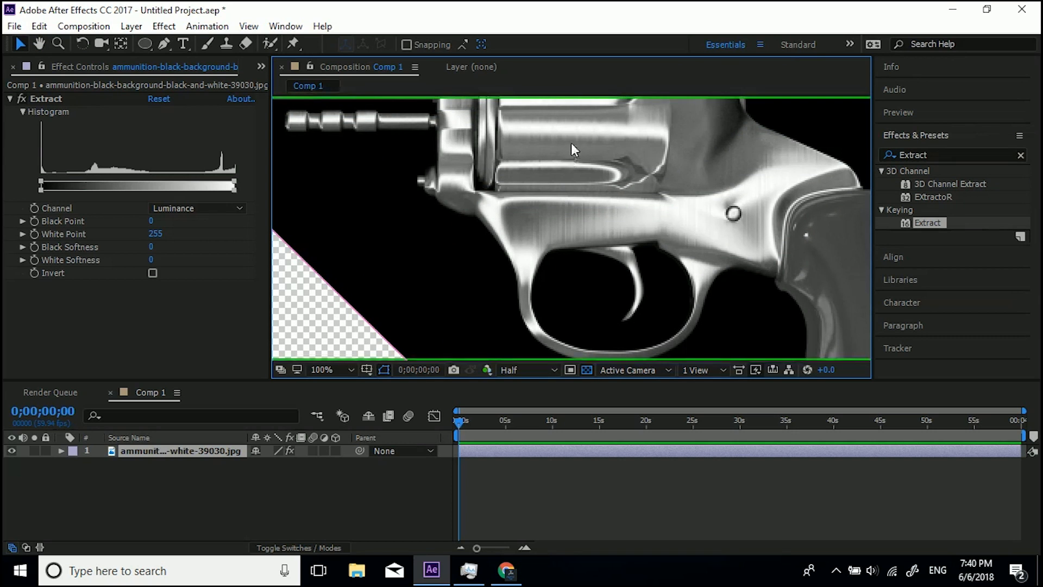
scroll(572, 141, "up", 1)
scroll(572, 134, "up", 1)
key("alt+1")
key("alt+3")
key("alt+2")
key("alt+3")
scroll(598, 185, "up", 1)
key("alt+2")
key("alt+3")
key("alt+2")
key("alt+3")
key("alt+2")
key("alt+3")
key("alt+2")
key("alt+3")
key("alt+2")
key("alt+3")
key("alt+2")
key("alt+3")
key("alt+2")
key("alt+2")
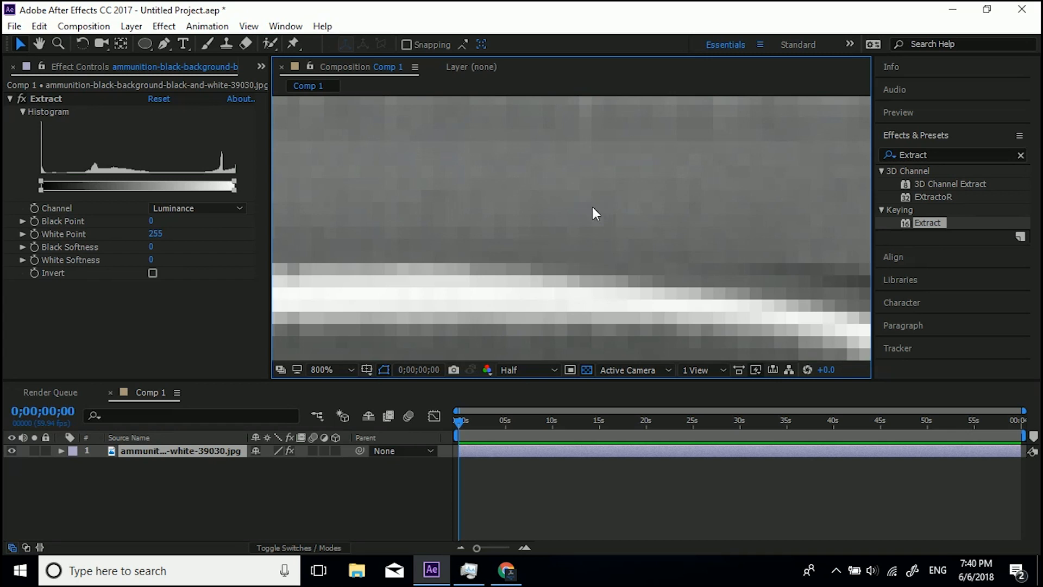
scroll(591, 207, "down", 2)
scroll(592, 207, "down", 3)
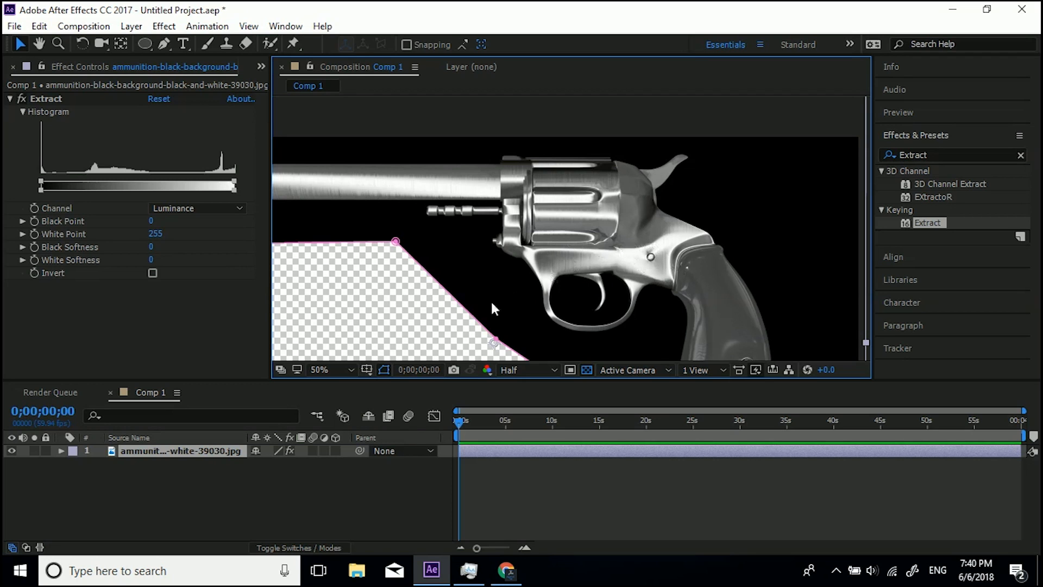
Import adult-art-baby-208188.jpg, add it to the composition as a new top layer and reposition it.
left_click(259, 67)
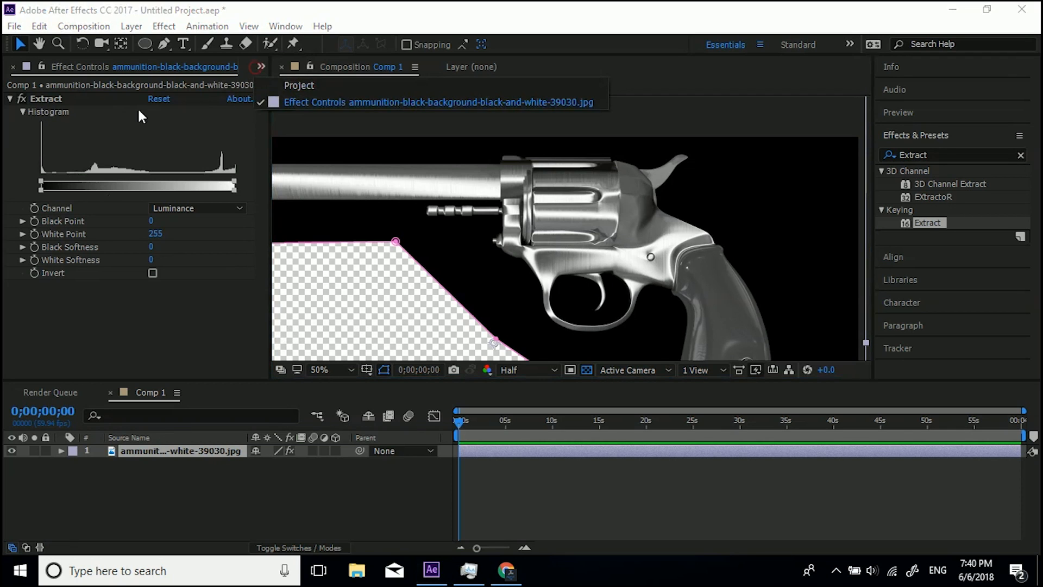
left_click(297, 87)
left_click(98, 273)
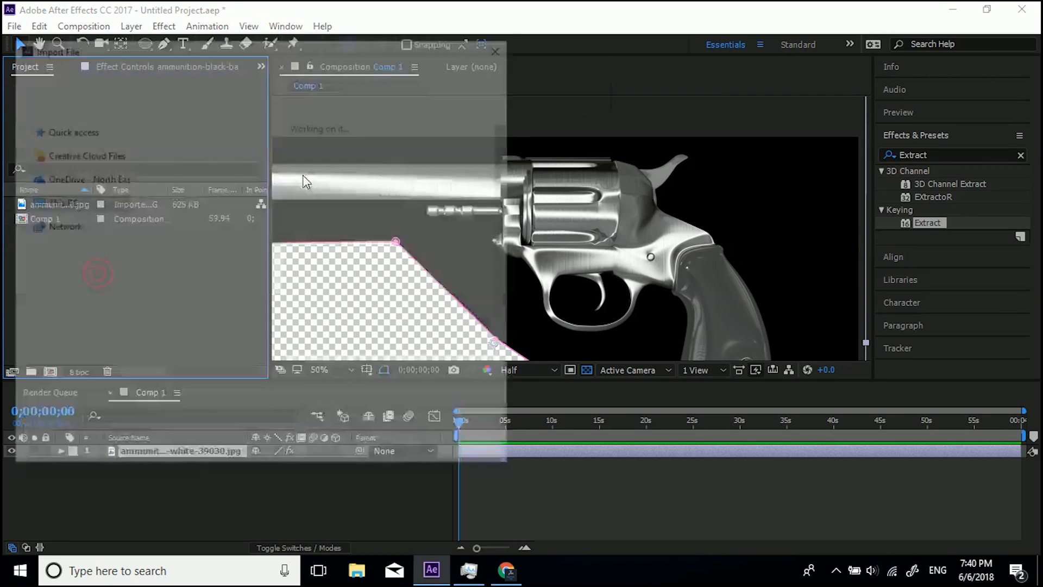
left_click(464, 257)
left_click(411, 451)
left_click_drag(66, 202, 135, 447)
left_click_drag(406, 264, 660, 146)
Cycle through the red, green and blue channel views of the new hand image.
key("alt+1")
key("alt+2")
key("alt+3")
key("alt+2")
key("alt+1")
key("alt+2")
key("alt+3")
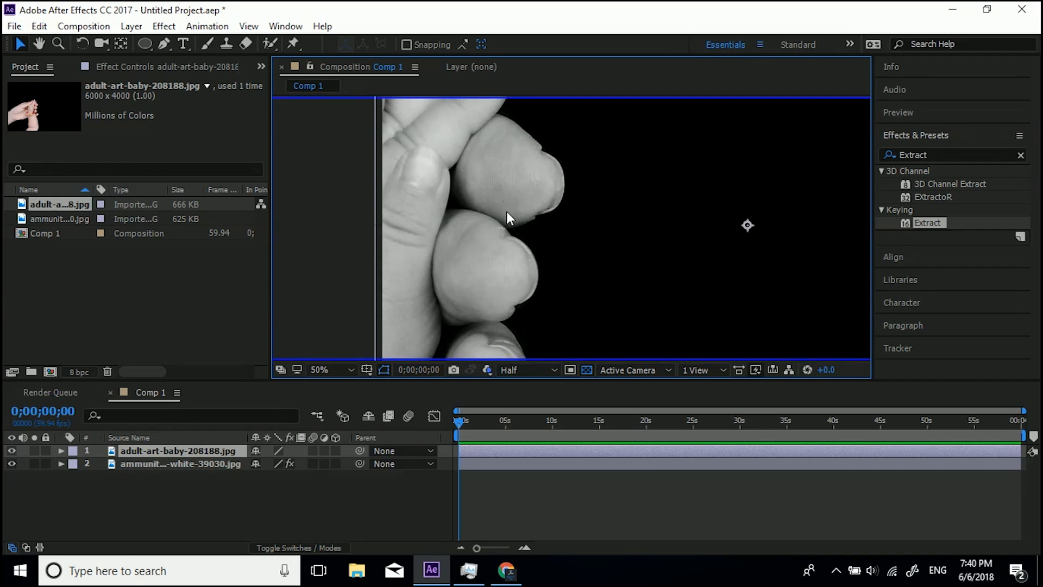
key("alt+1")
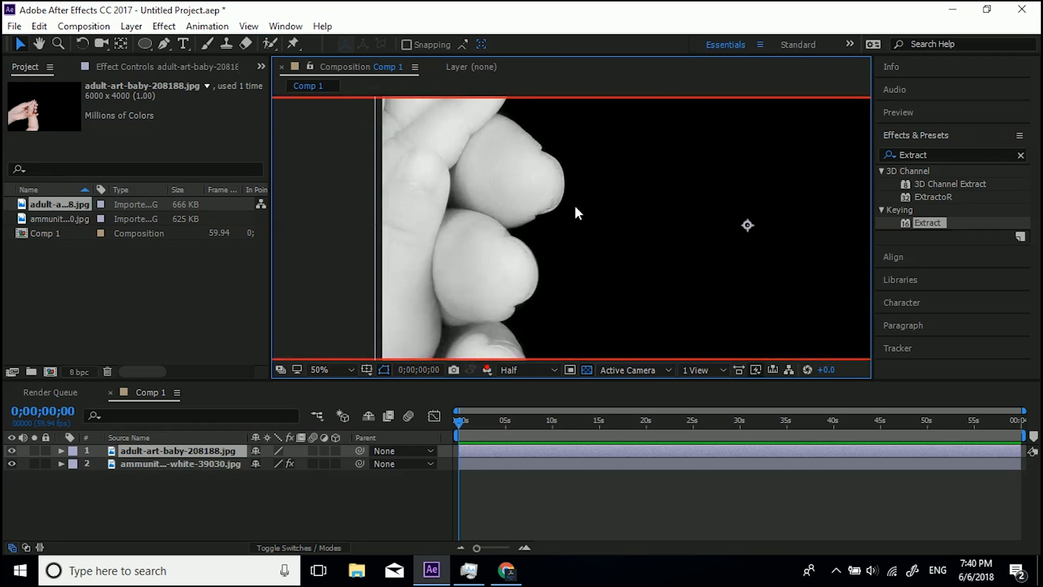
key("alt+2")
key("alt+3")
key("alt+1")
key("alt+2")
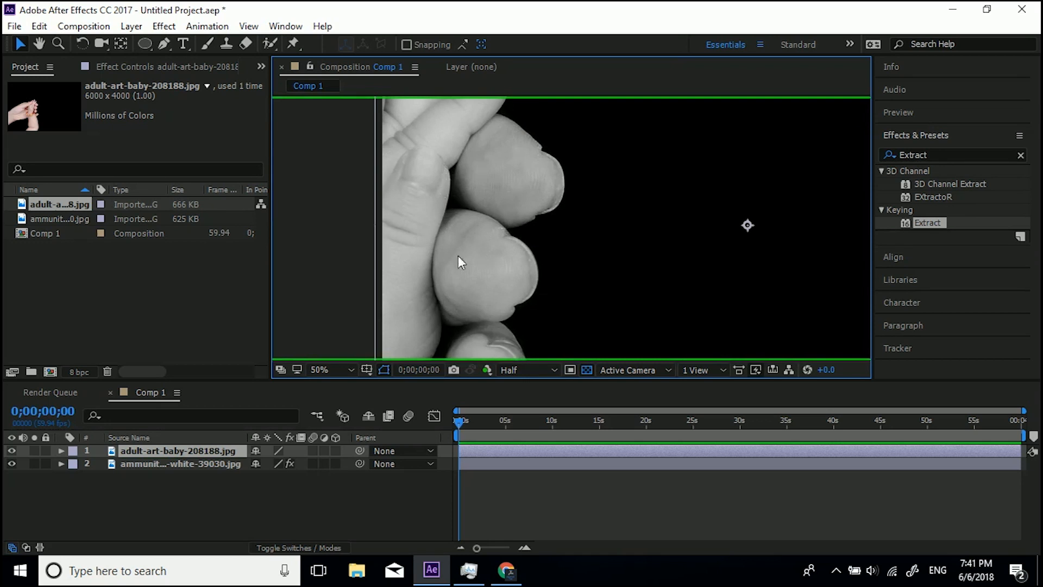
Switch between the green and blue channel views of the hand image and return to the full-colour view.
key("alt+3")
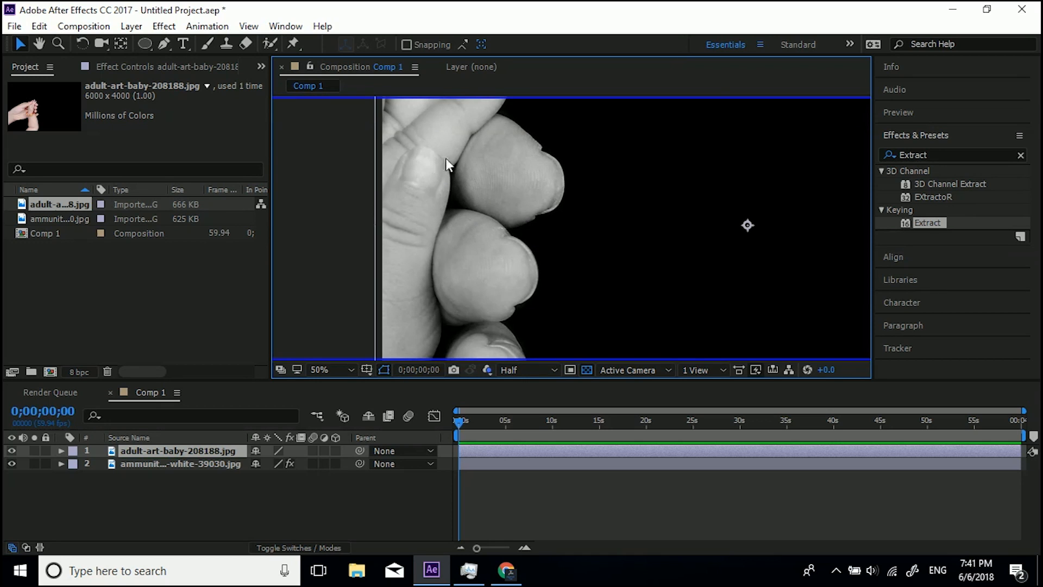
key("alt+2")
key("alt+3")
key("alt+3")
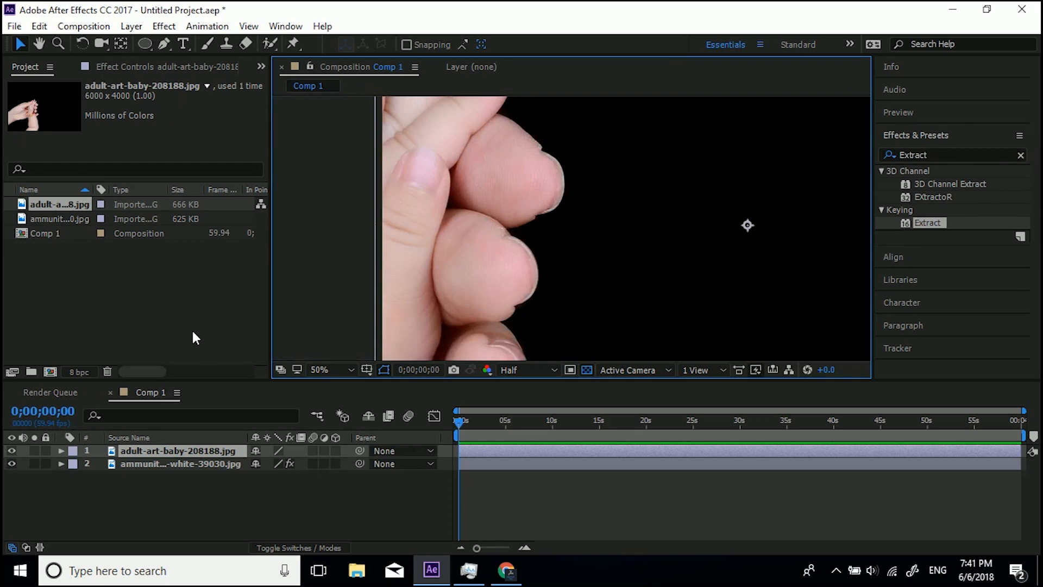
Delete the hand image adult-art-baby-208188.jpg from the project and reposition the revolver layer in the composition.
left_click(74, 203)
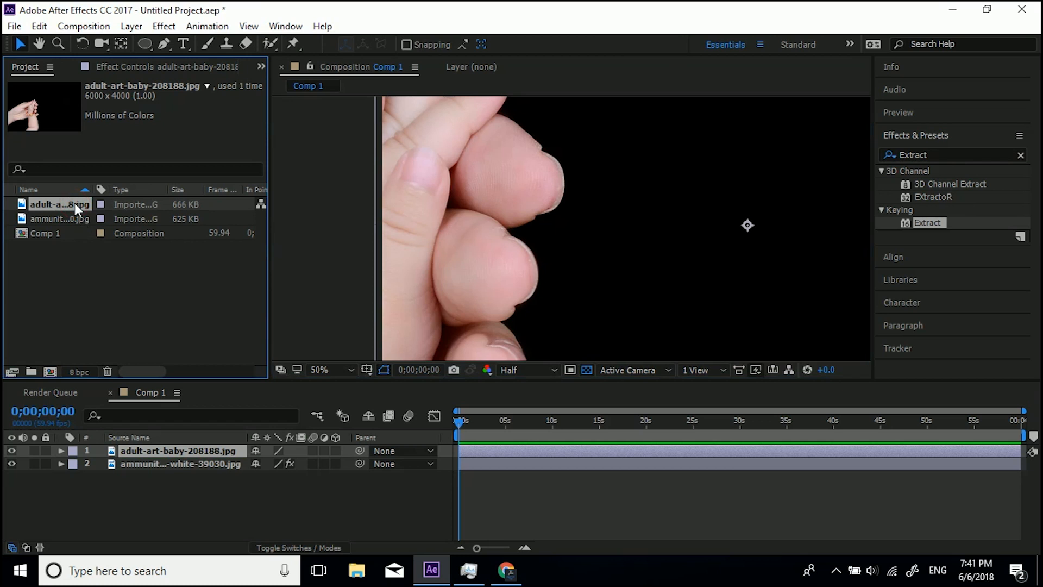
key("Delete")
left_click(593, 301)
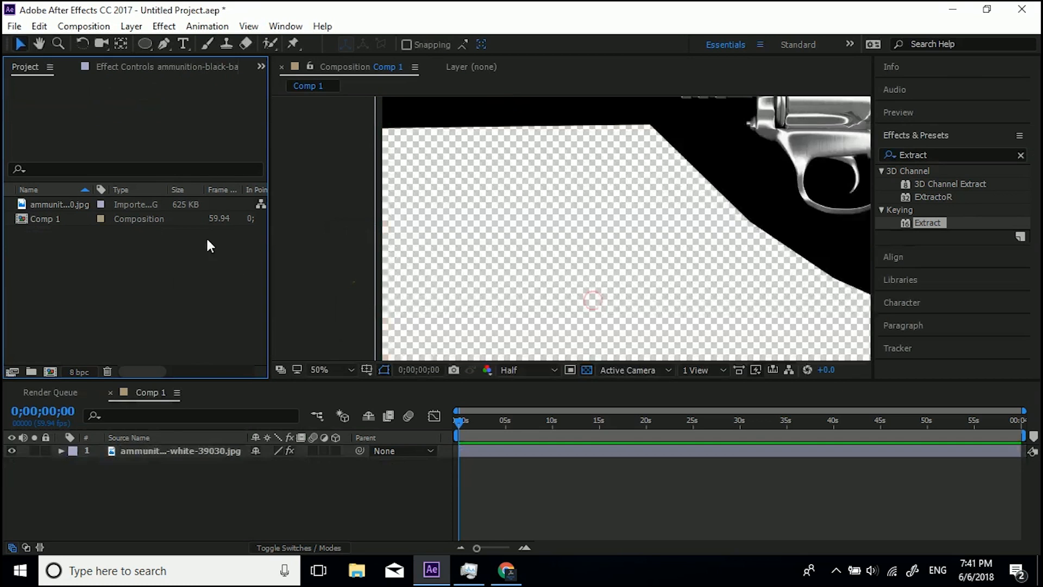
left_click(170, 451)
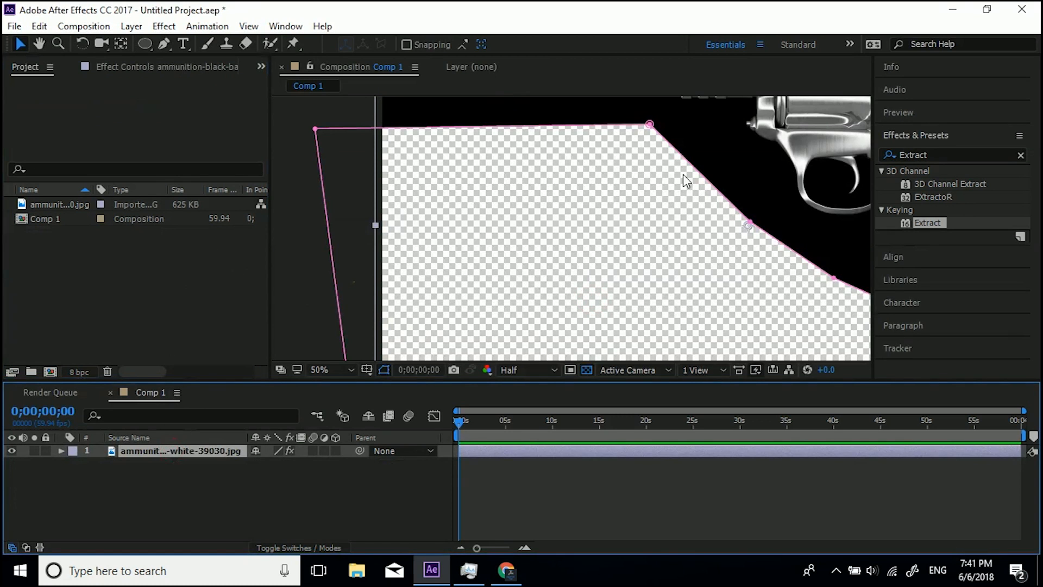
left_click_drag(686, 182, 472, 274)
Open the revolver's Extract effect, keep the Channel on Luminance and set the Black Point to 2.
left_click(173, 67)
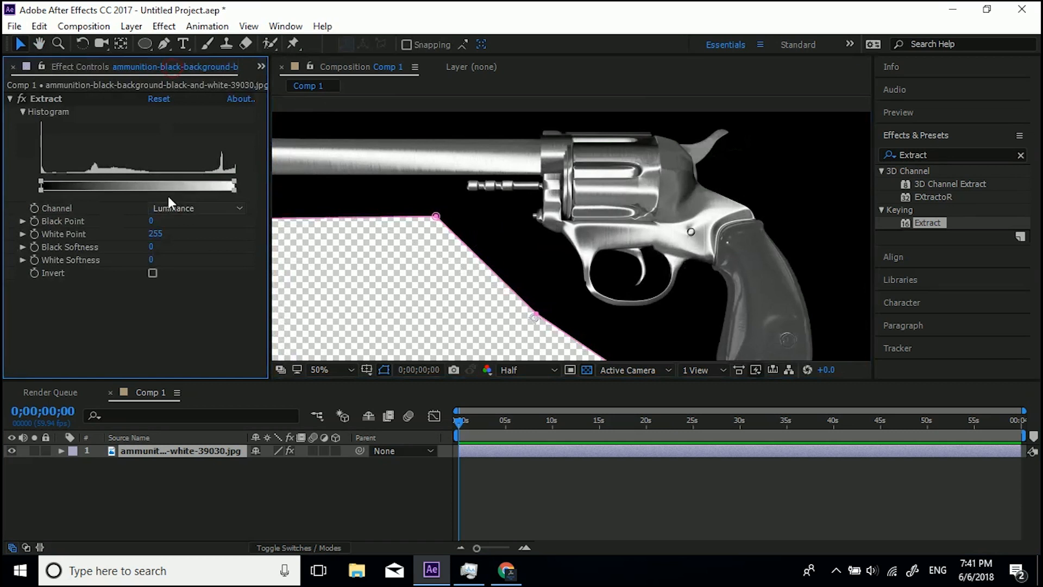
left_click(186, 207)
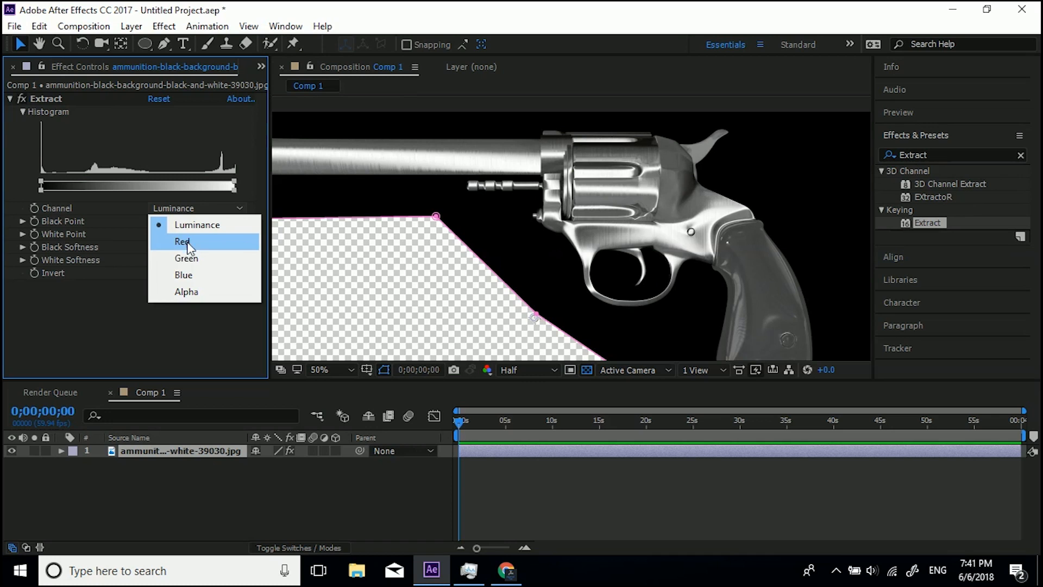
left_click(204, 225)
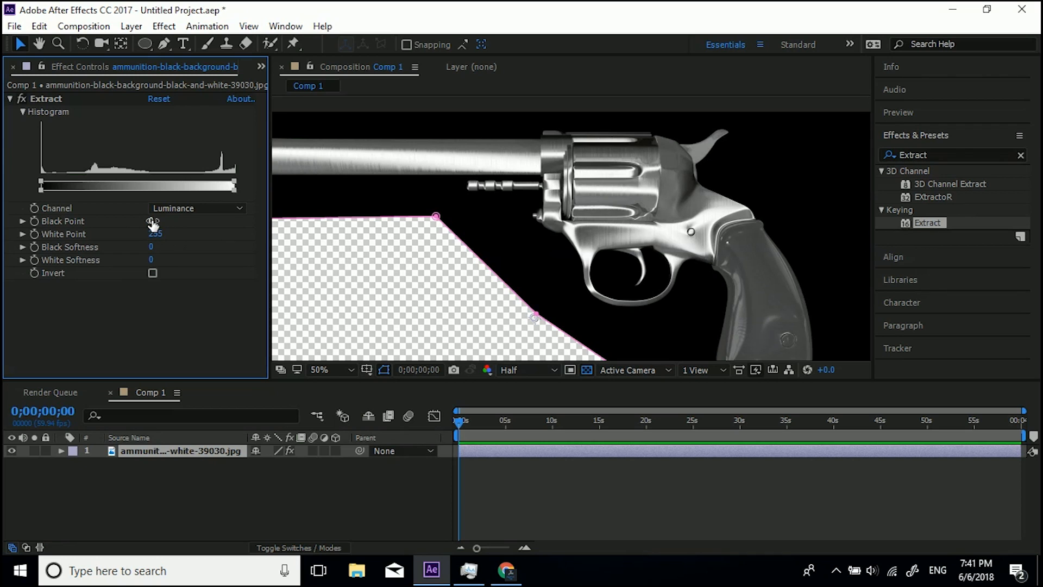
left_click_drag(153, 223, 174, 221)
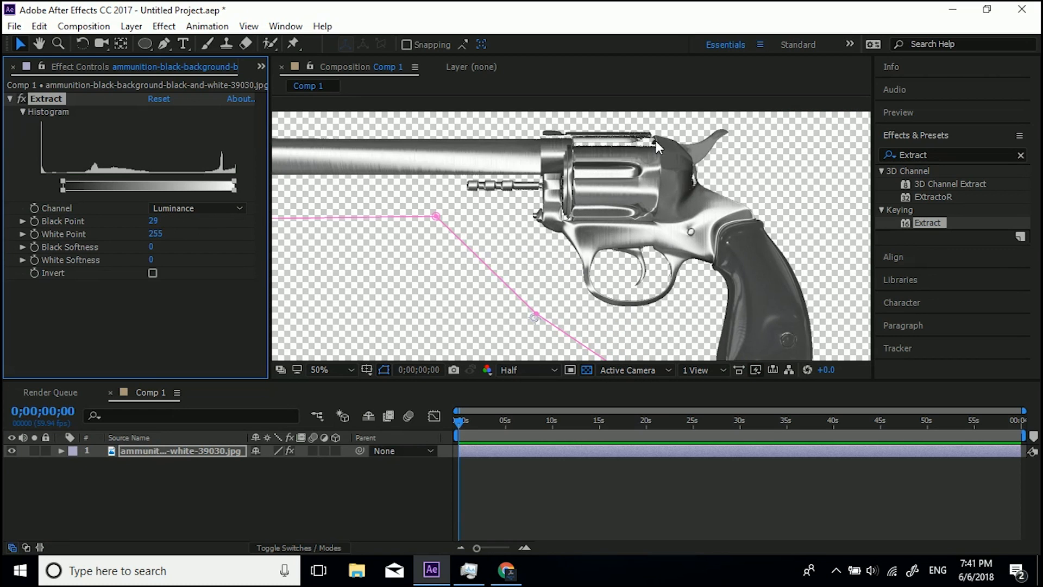
left_click(153, 220)
type("2")
key("Return")
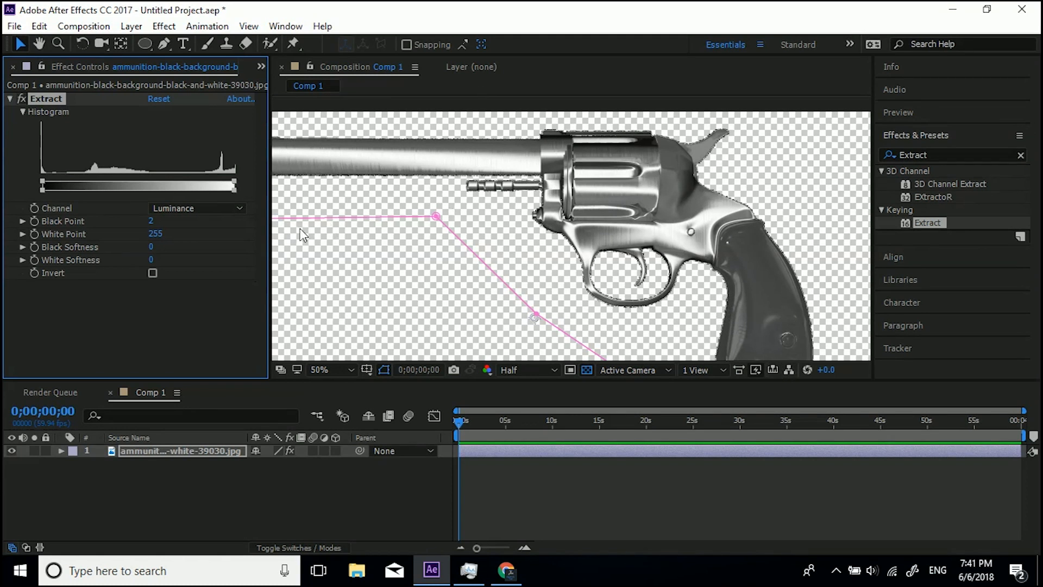
Set the Extract effect's Black Point to 8.
left_click(151, 221)
type("45")
key("BackSpace")
key("Return")
left_click(154, 220)
type("8")
key("Return")
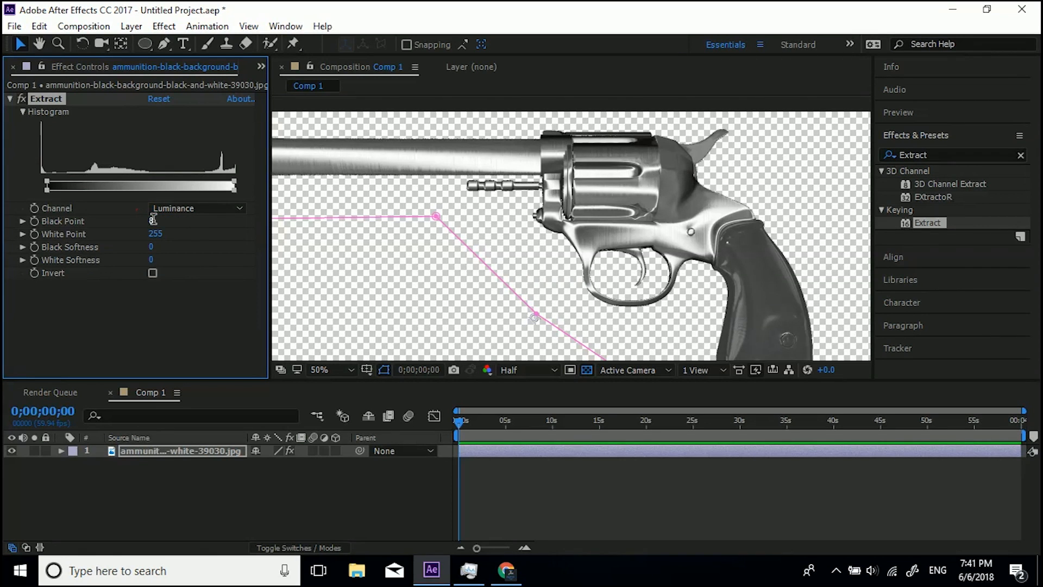
Reposition the revolver layer, briefly enabling and disabling the Extract effect's Invert option.
left_click_drag(605, 200, 690, 216)
scroll(639, 191, "down", 2)
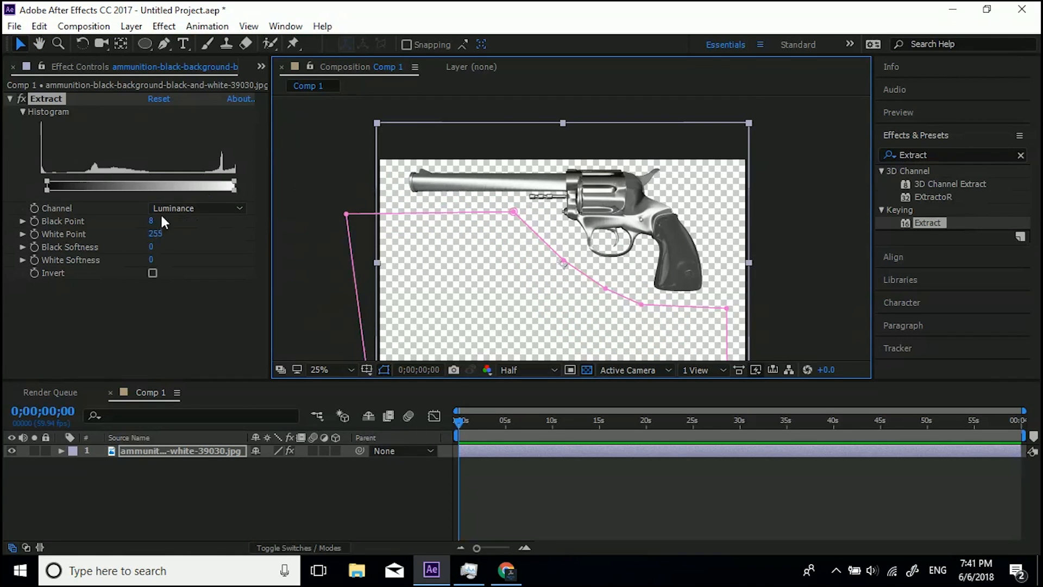
left_click(152, 273)
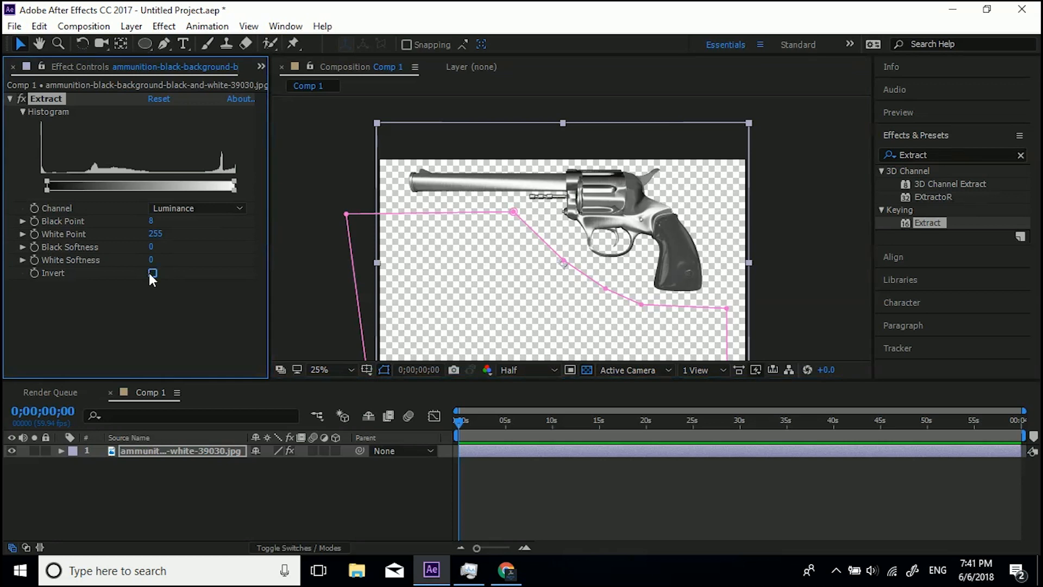
scroll(604, 170, "up", 2)
left_click_drag(602, 164, 564, 211)
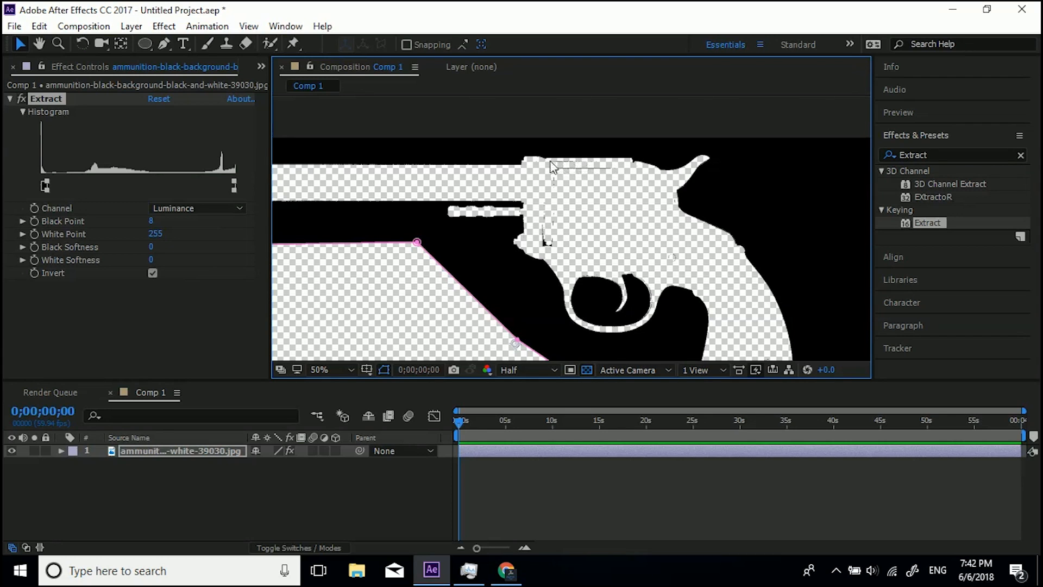
left_click(152, 273)
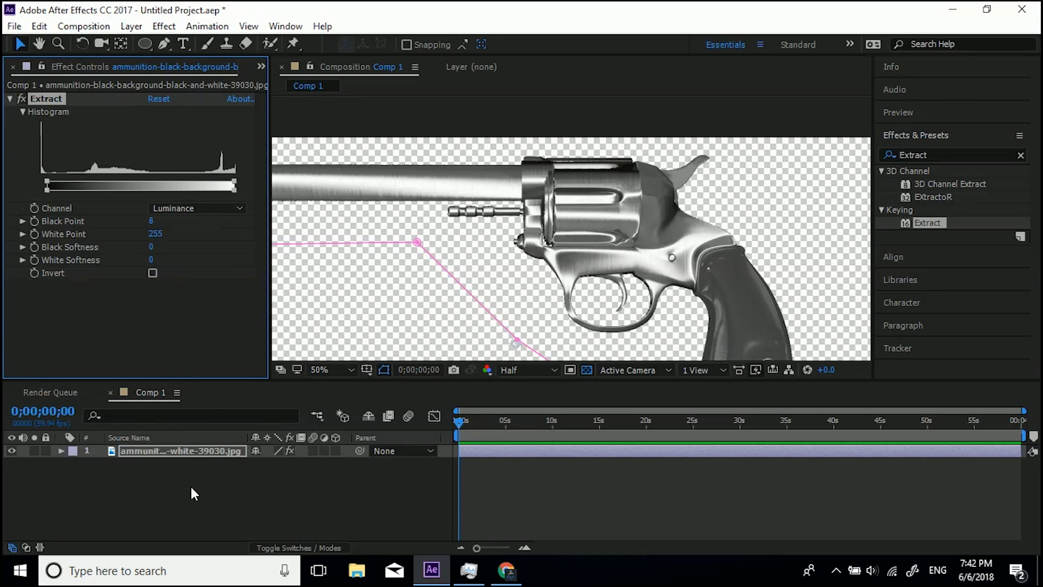
Create a 1920 × 1080 px deep cyan solid and move it beneath the revolver layer.
key("ctrl+y")
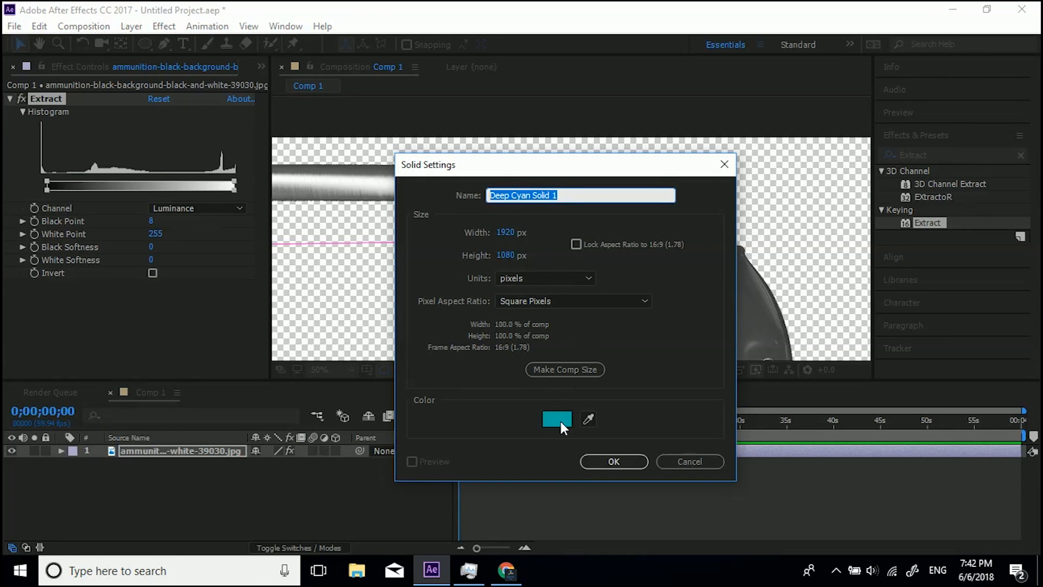
left_click(613, 461)
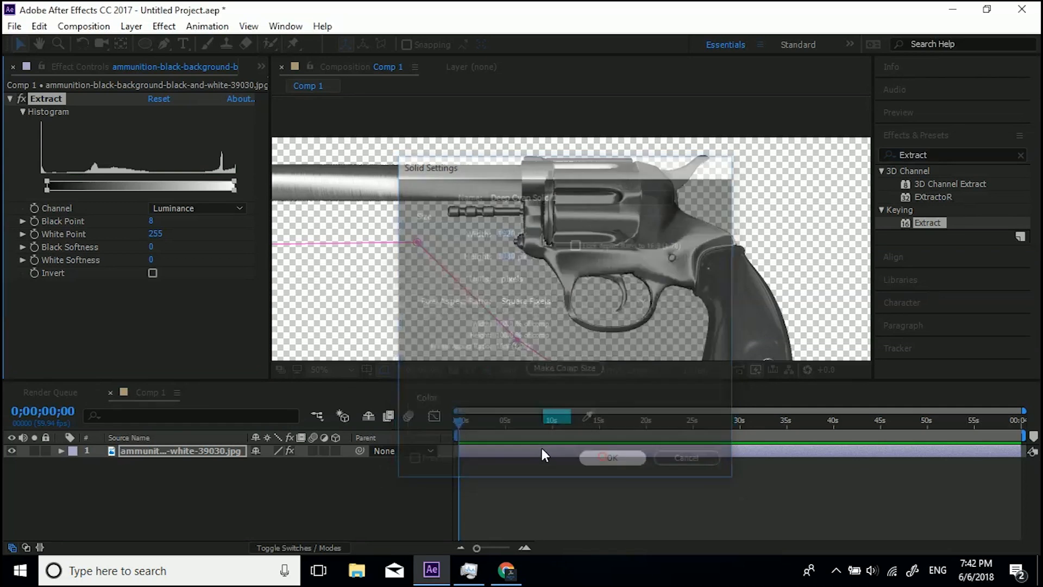
left_click_drag(160, 450, 191, 480)
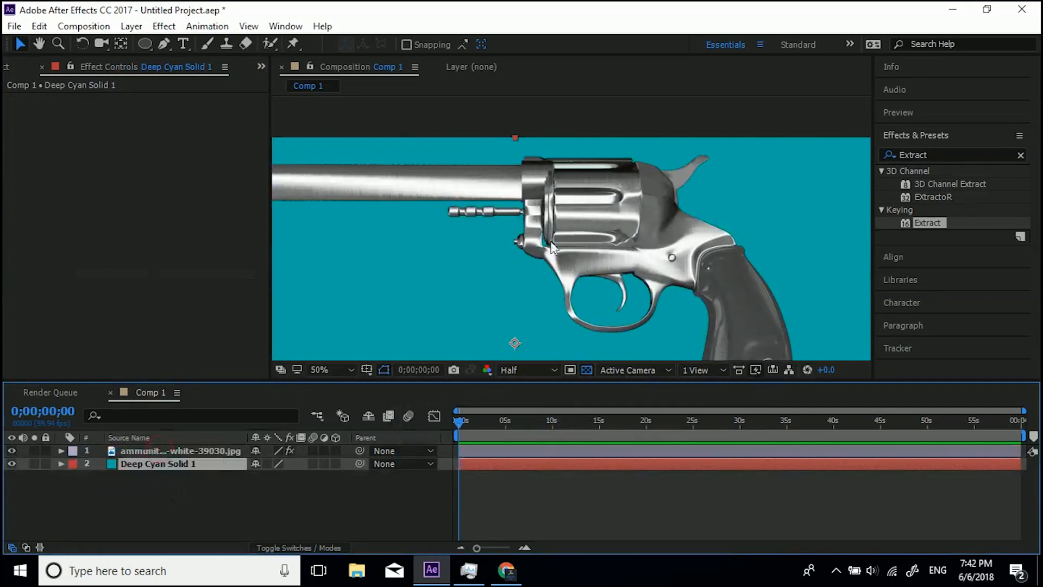
Duplicate the revolver layer.
scroll(551, 248, "up", 2)
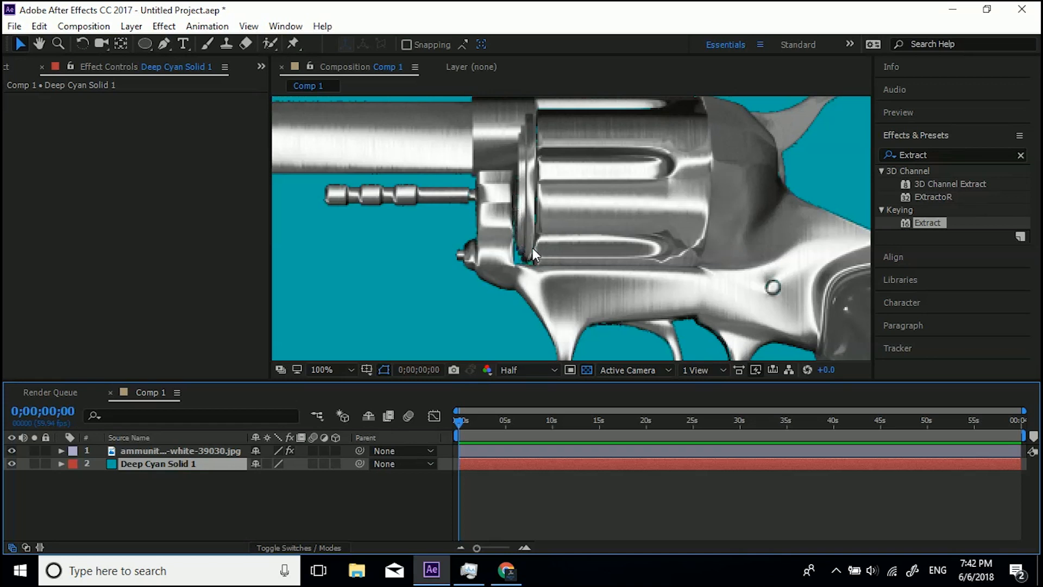
scroll(533, 248, "down", 2)
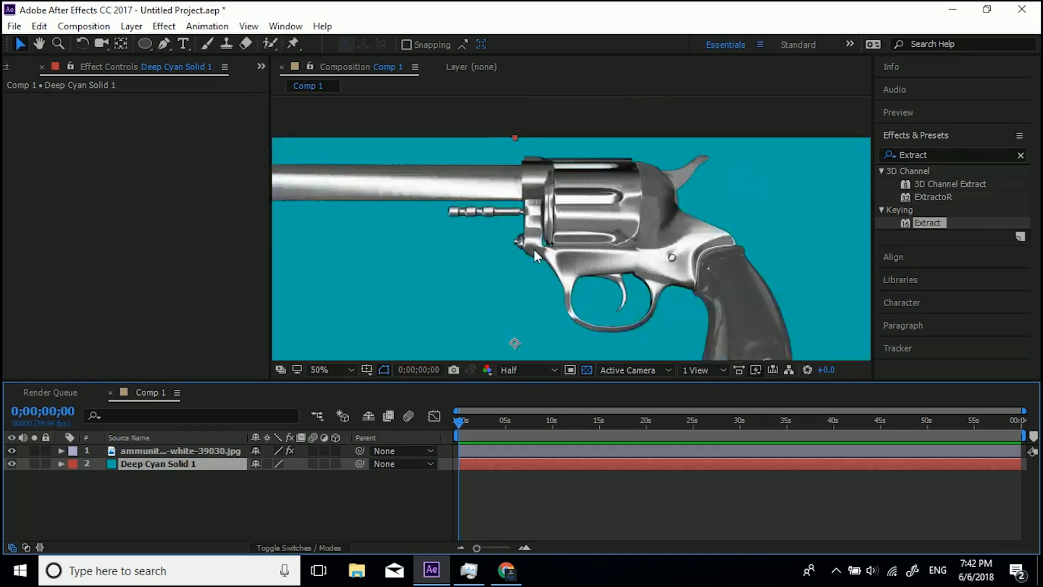
left_click(165, 448)
key("ctrl+d")
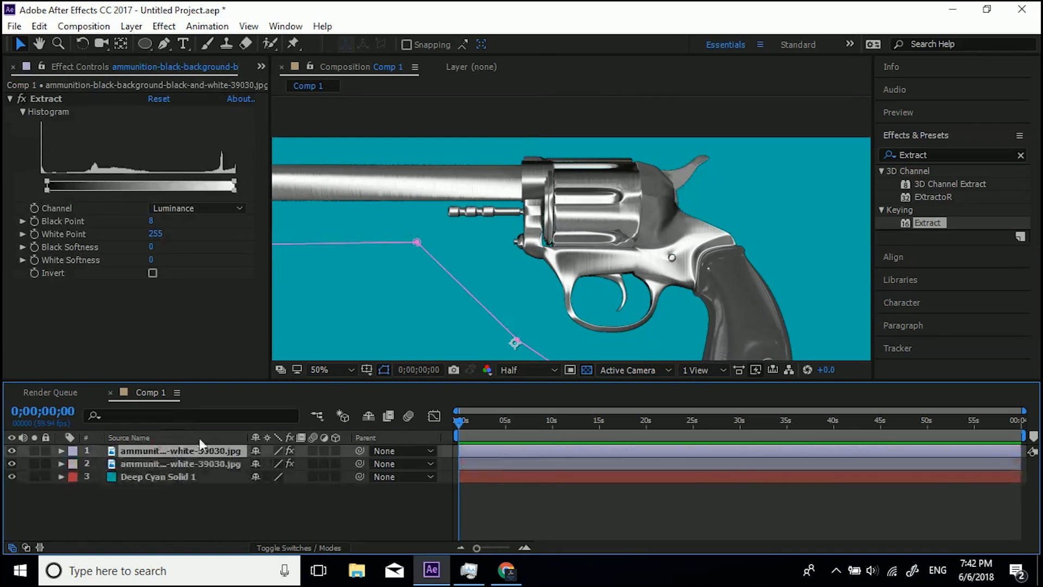
Remove the Extract effect from the top revolver layer.
left_click(171, 463)
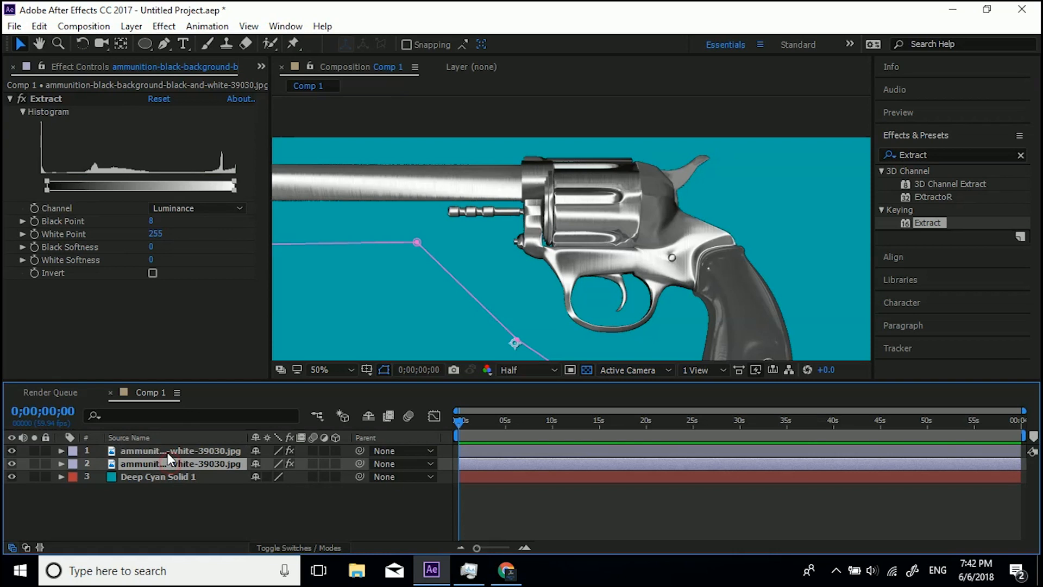
left_click(168, 452)
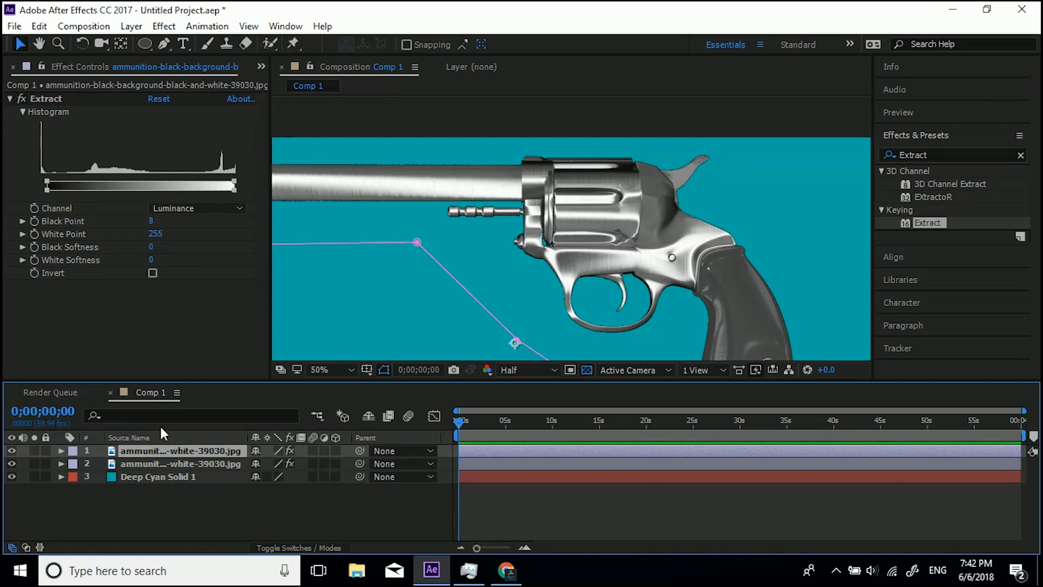
left_click(44, 99)
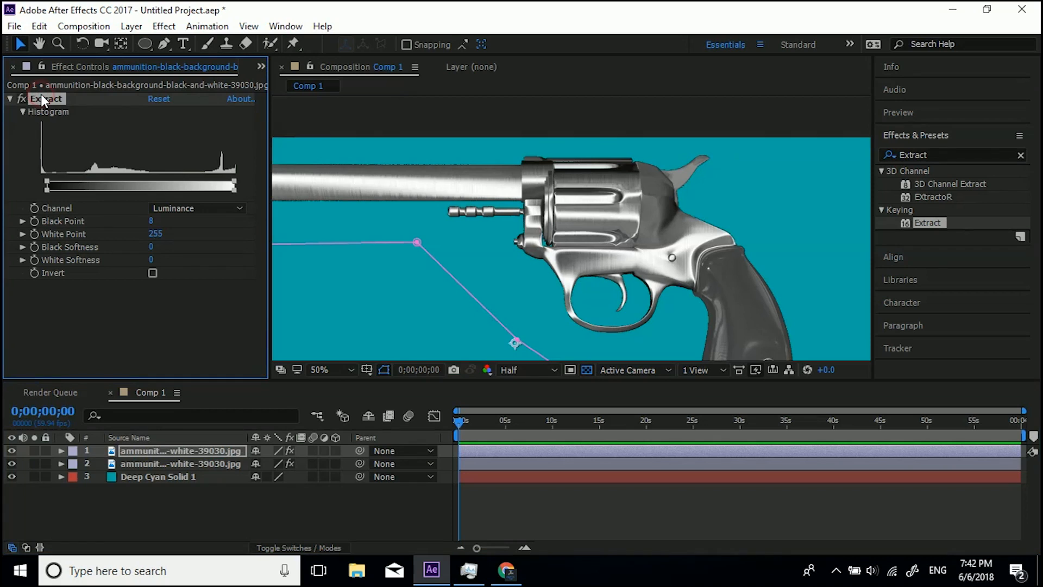
key("Delete")
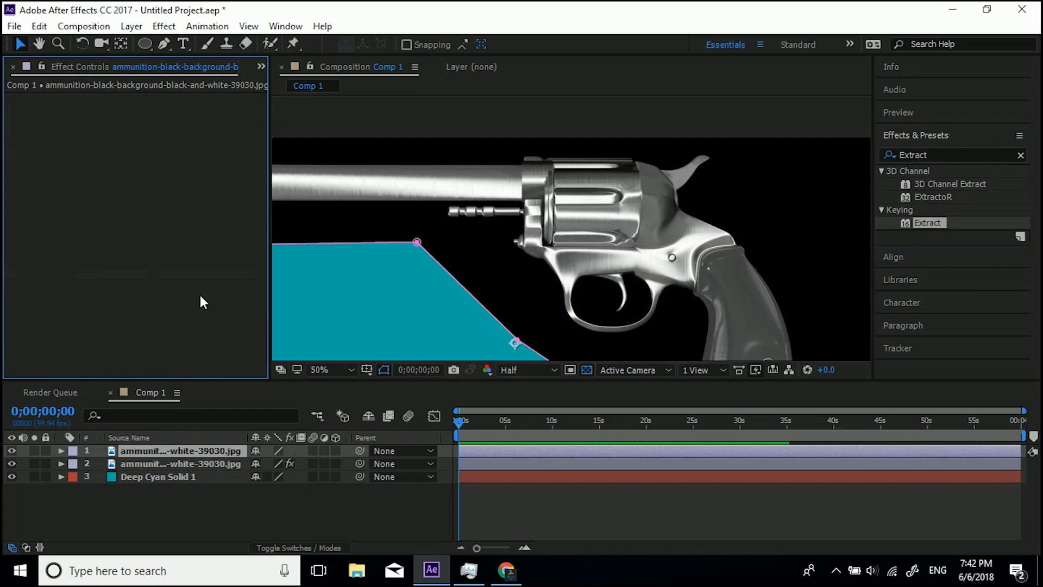
Reveal both revolver layers' masks and delete Mask 1 from the top layer.
key("m")
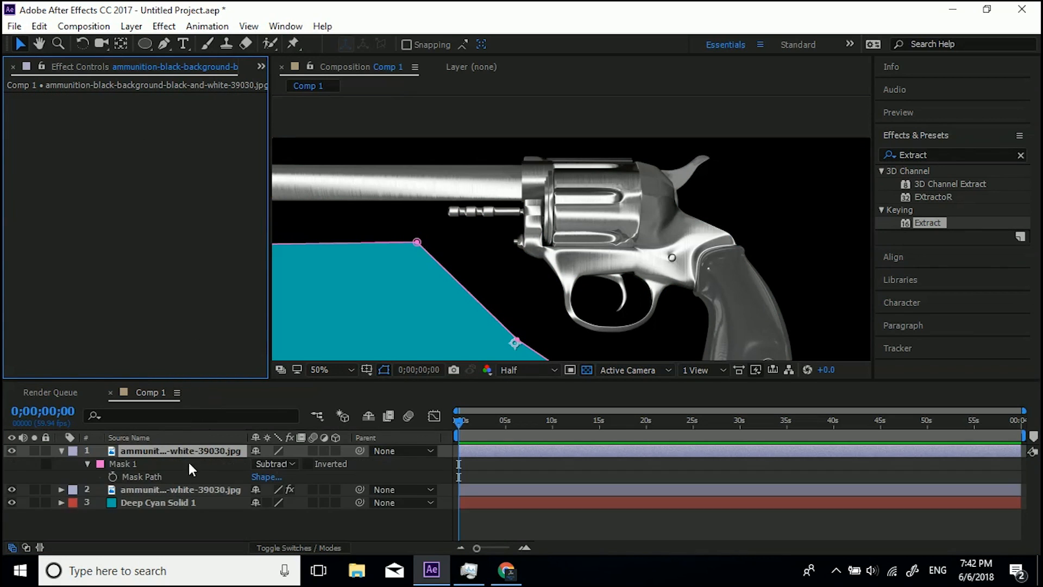
left_click(142, 491)
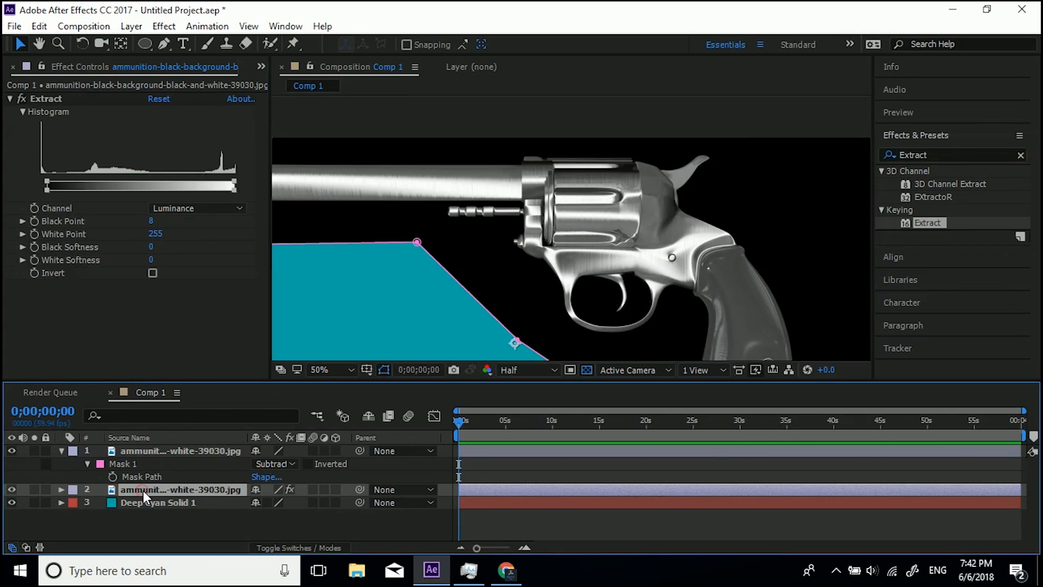
key("m")
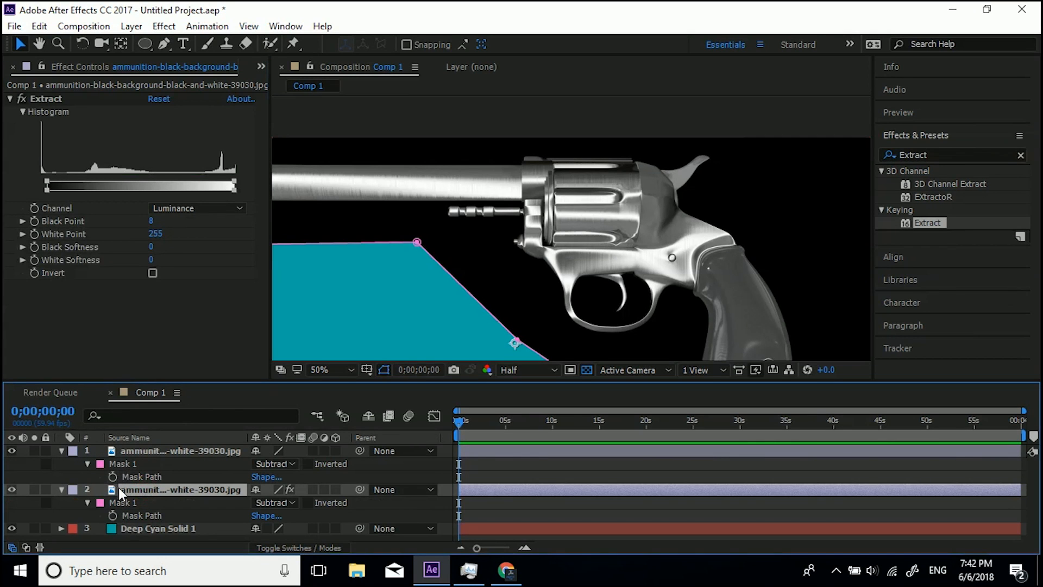
left_click(120, 464)
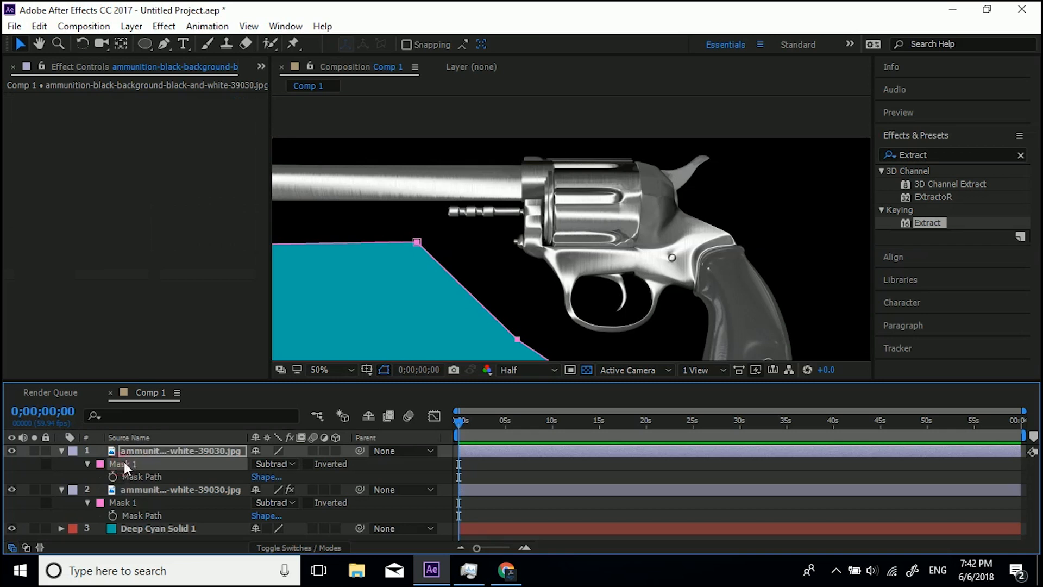
key("Delete")
scroll(522, 304, "down", 2)
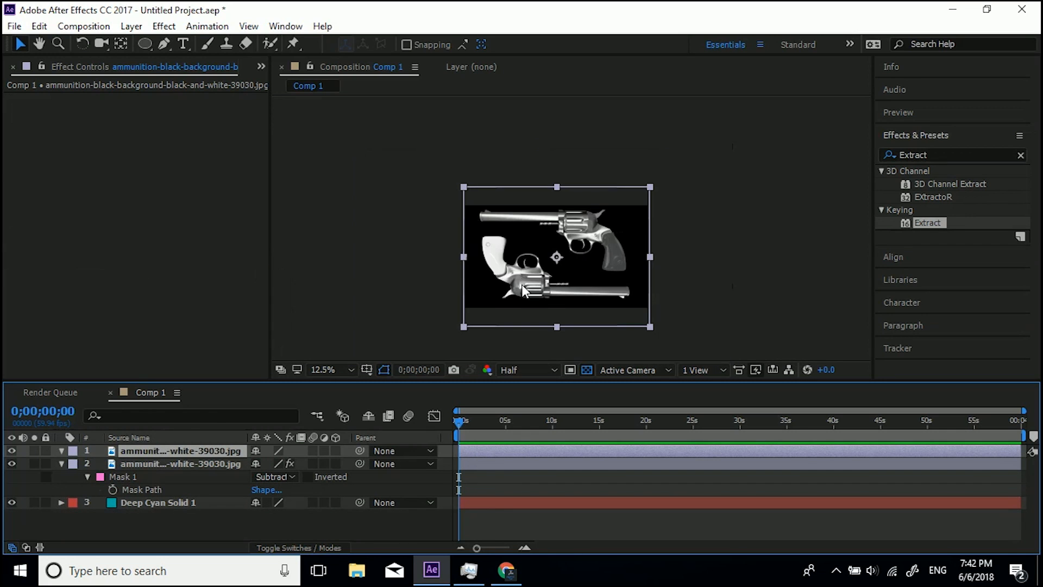
Toggle the two revolver layers' visibility on and off to compare them.
left_click(11, 451)
left_click(11, 463)
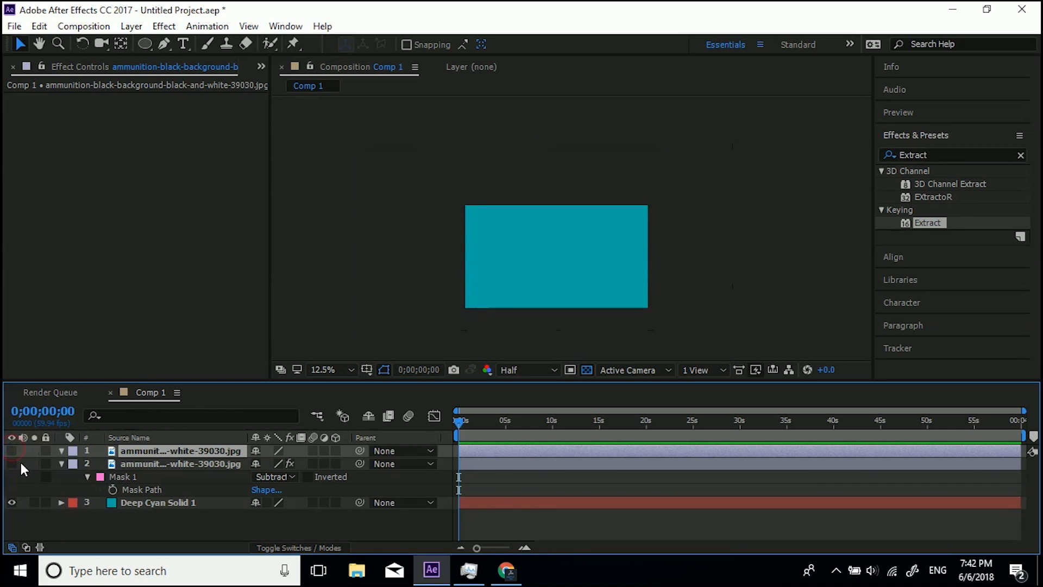
left_click(11, 463)
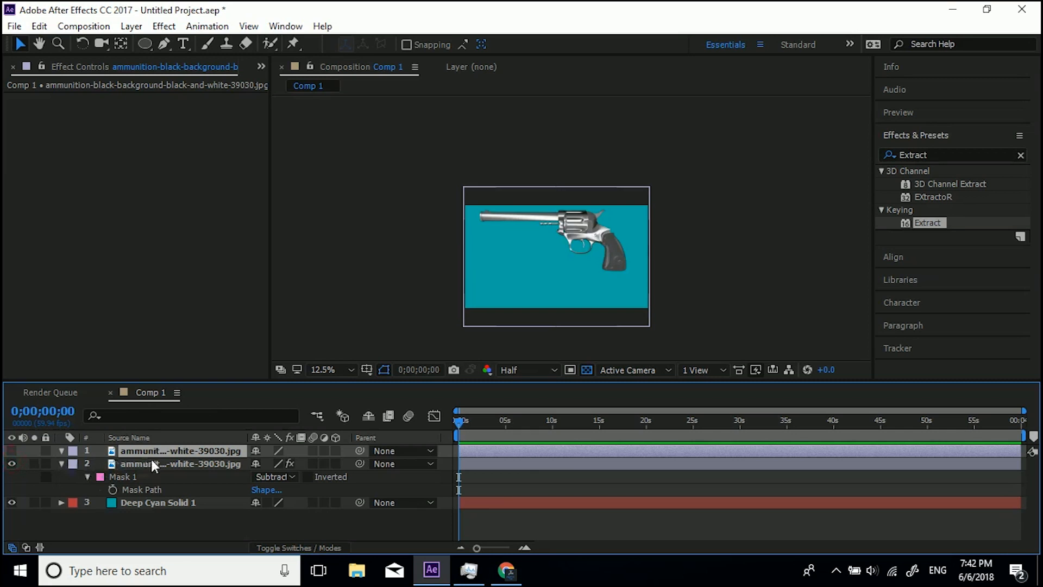
scroll(582, 250, "up", 2)
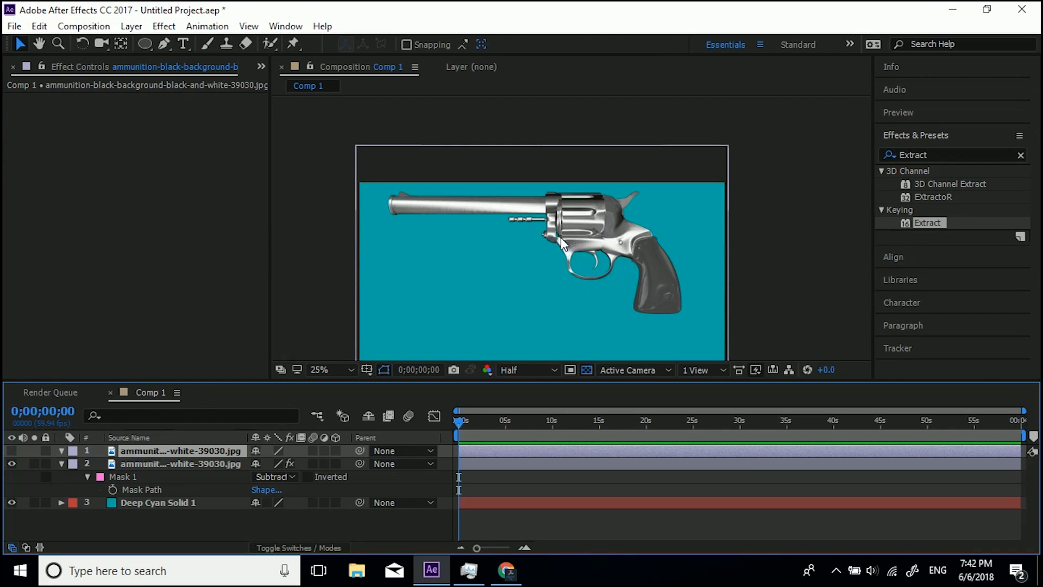
scroll(562, 243, "up", 2)
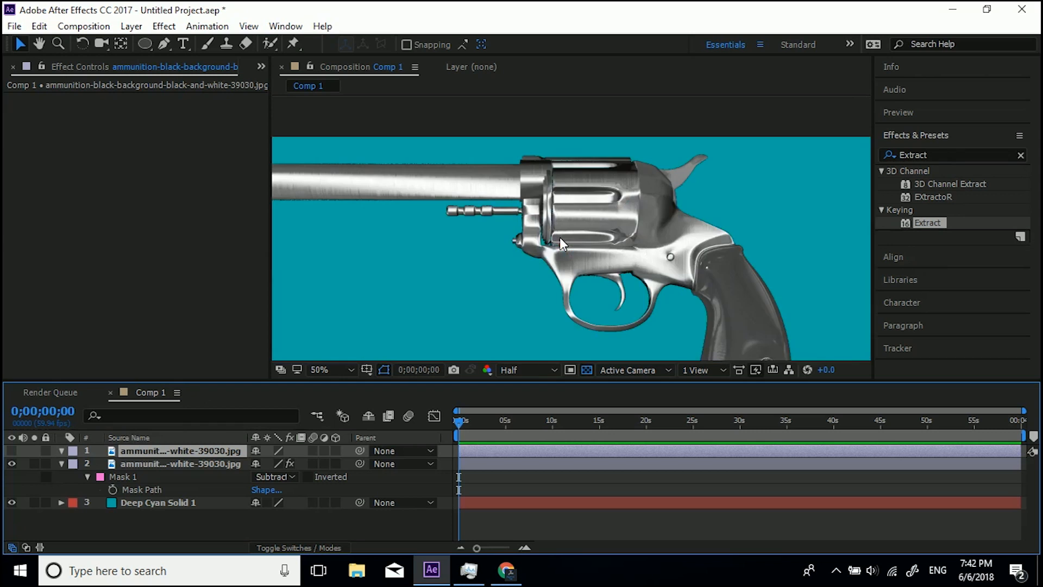
left_click(12, 450)
scroll(460, 294, "down", 2)
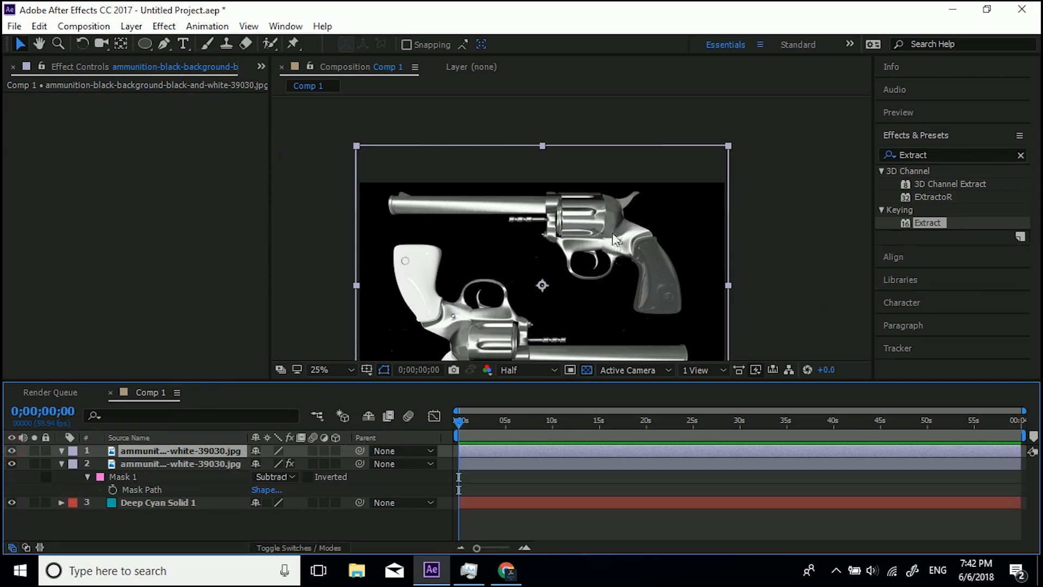
Draw a closed Pen mask around the revolver's cylinder on the top revolver layer.
scroll(562, 227, "up", 4)
key("h")
key("v")
left_click(164, 44)
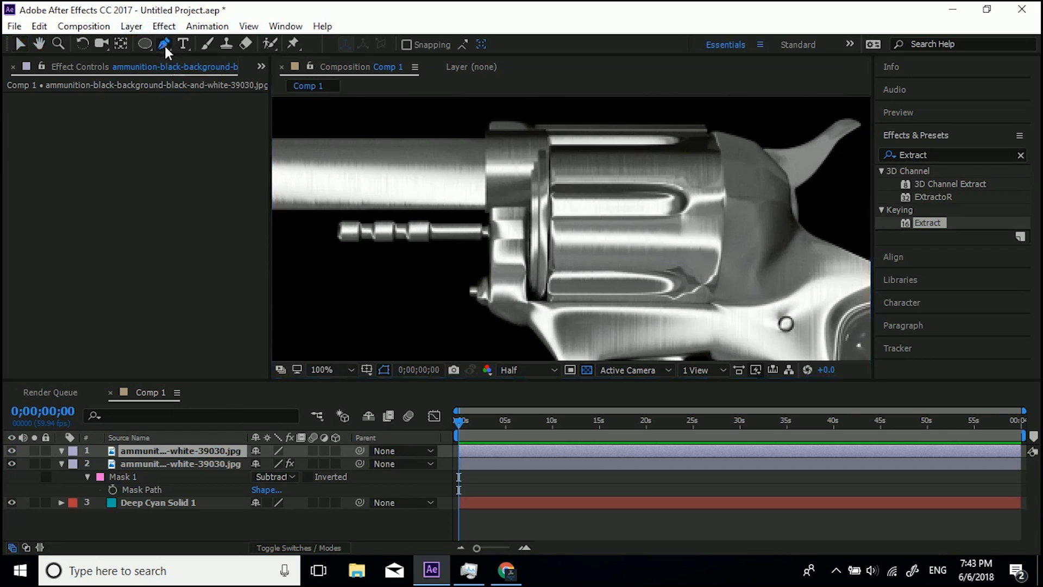
left_click(502, 140)
left_click(508, 298)
left_click(543, 314)
left_click(694, 312)
left_click(731, 309)
left_click(737, 141)
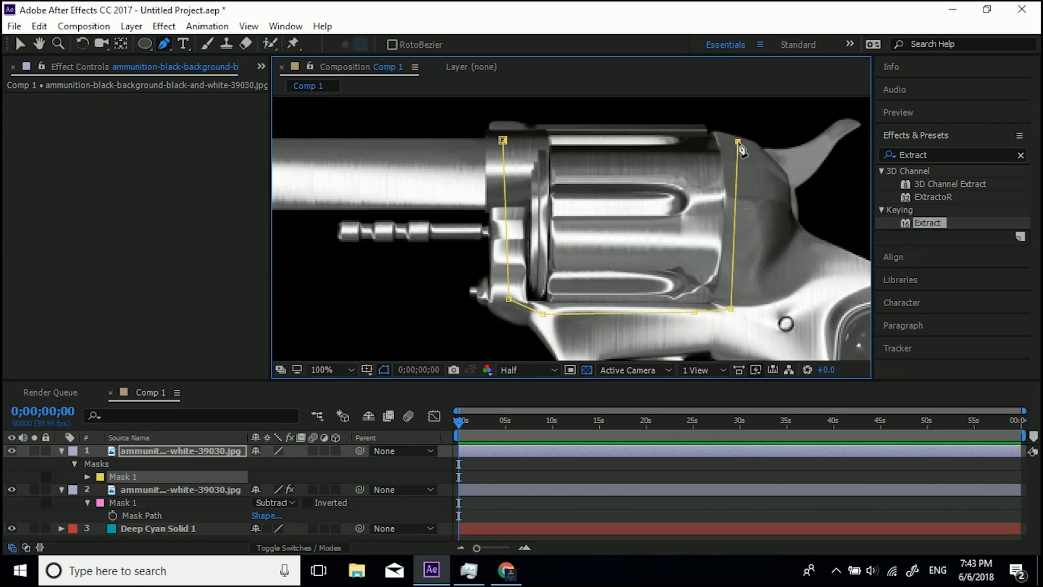
left_click(701, 130)
left_click(546, 127)
left_click(503, 140)
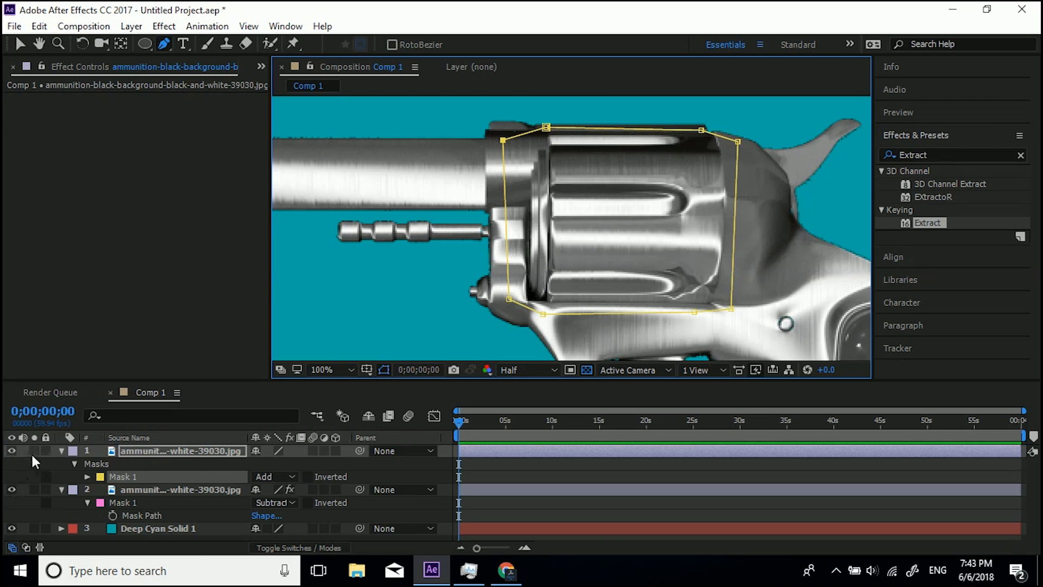
Toggle the top layer's solo and visibility to check the masked cylinder against the keyed layer.
left_click(34, 448)
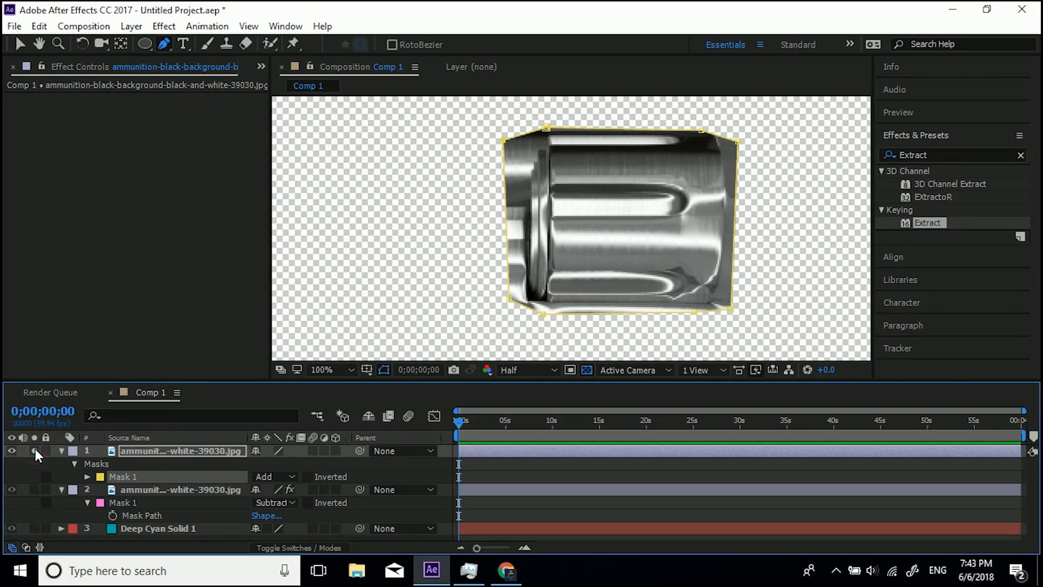
left_click(34, 447)
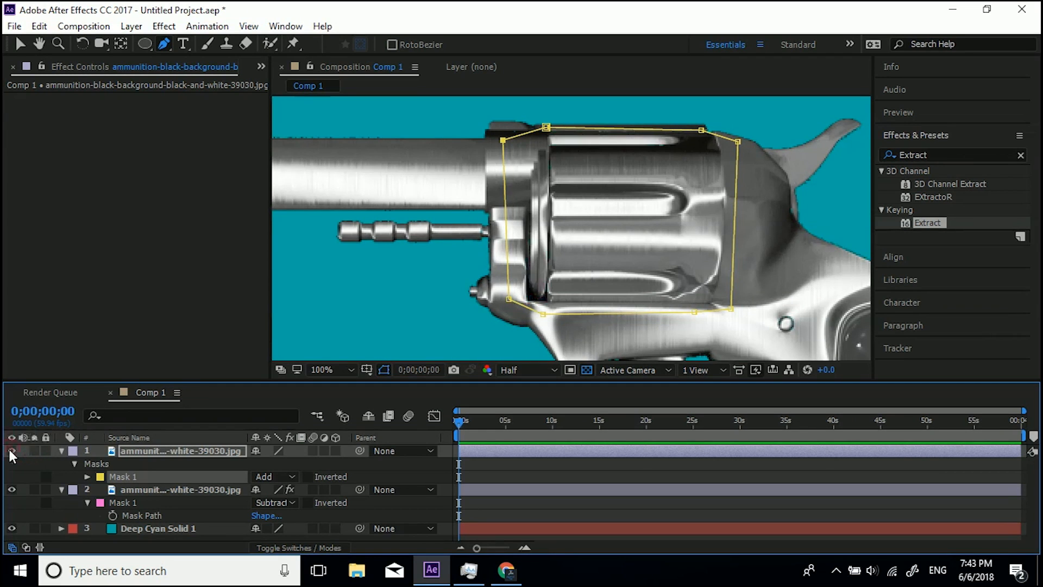
left_click(9, 448)
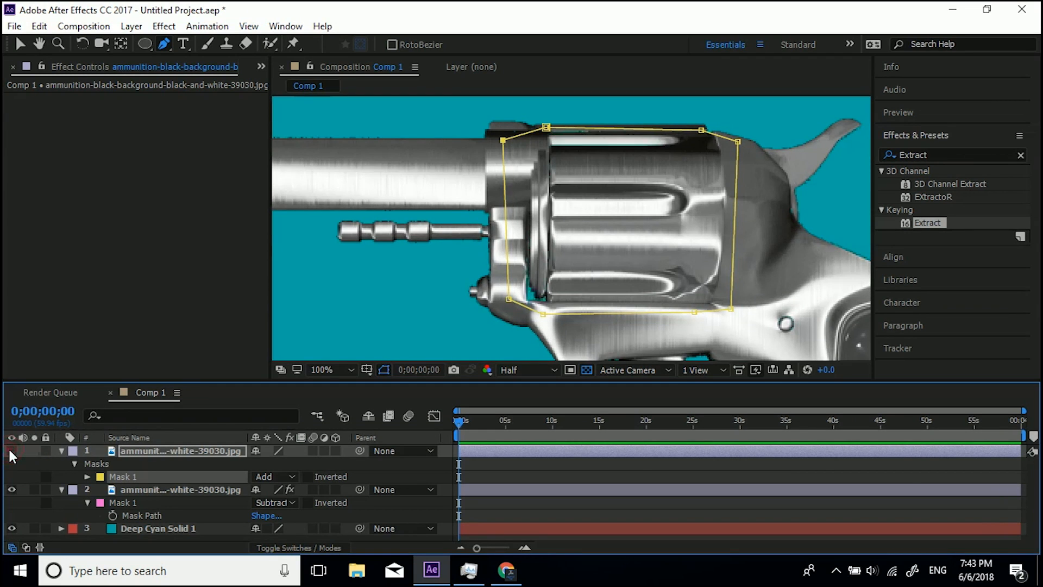
left_click(8, 448)
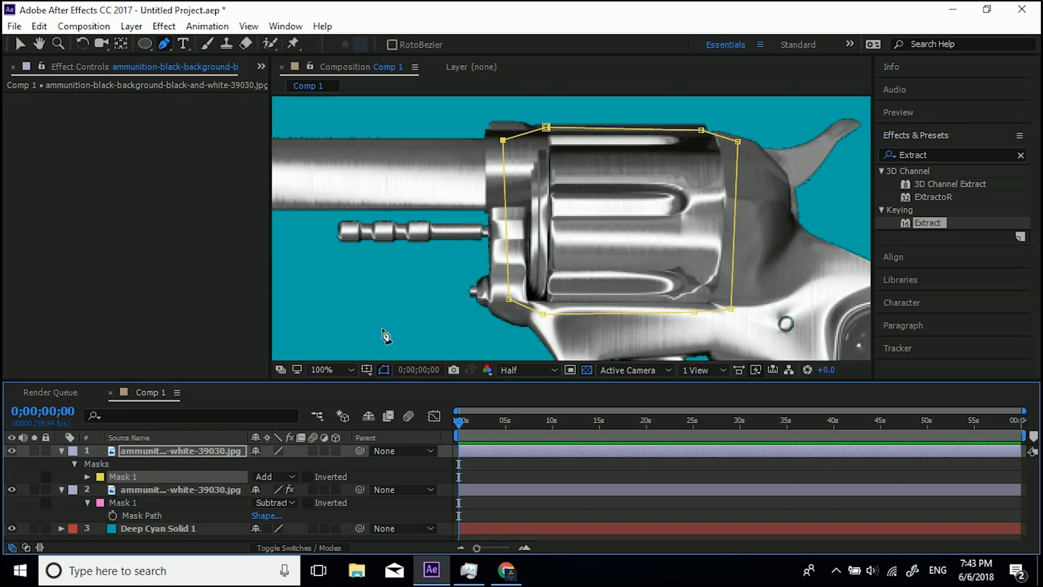
Select both revolver layers and pre-compose them into a new composition named GUN.
scroll(416, 284, "down", 4)
left_click_drag(428, 289, 449, 212)
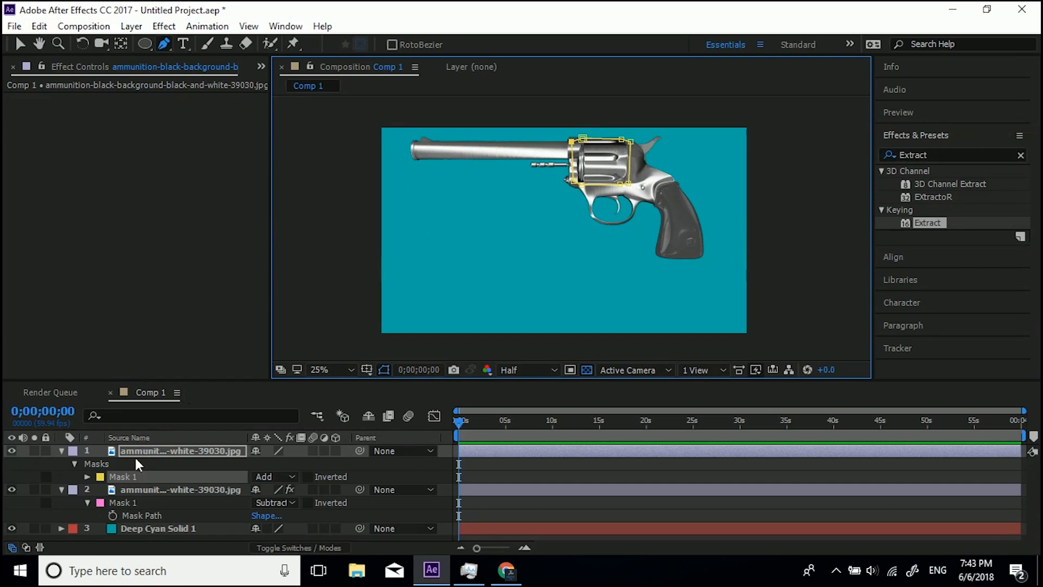
left_click(146, 489)
left_click(60, 450)
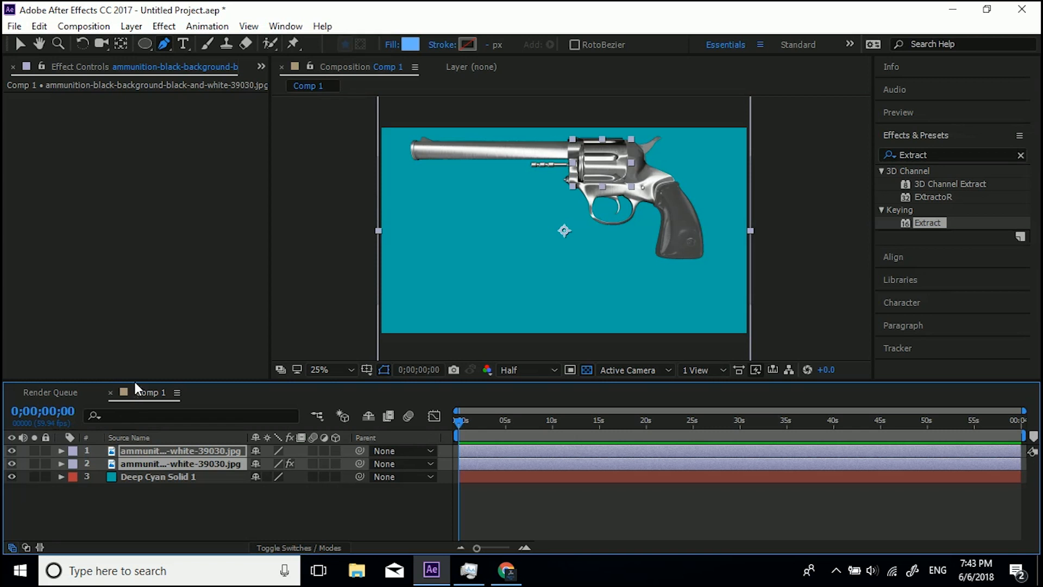
key("ctrl+shift+c")
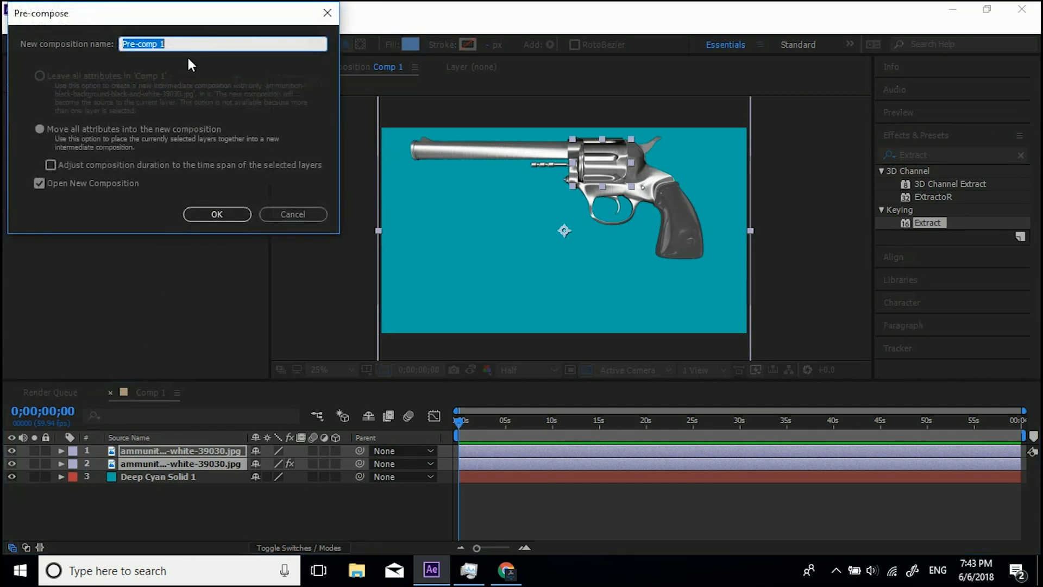
left_click(280, 211)
left_click(127, 26)
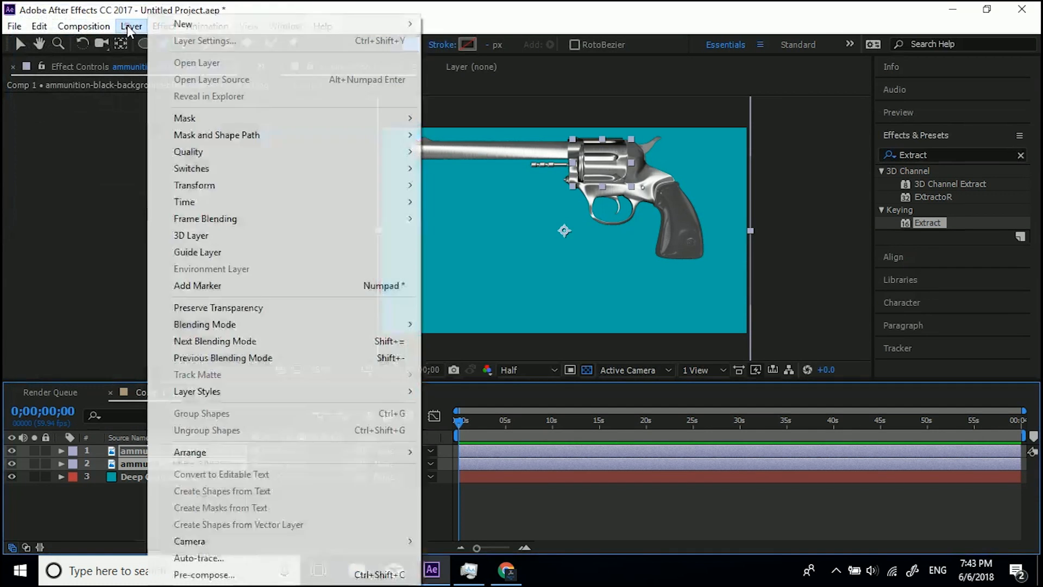
left_click(388, 577)
left_click_drag(185, 16, 320, 64)
type("GUN")
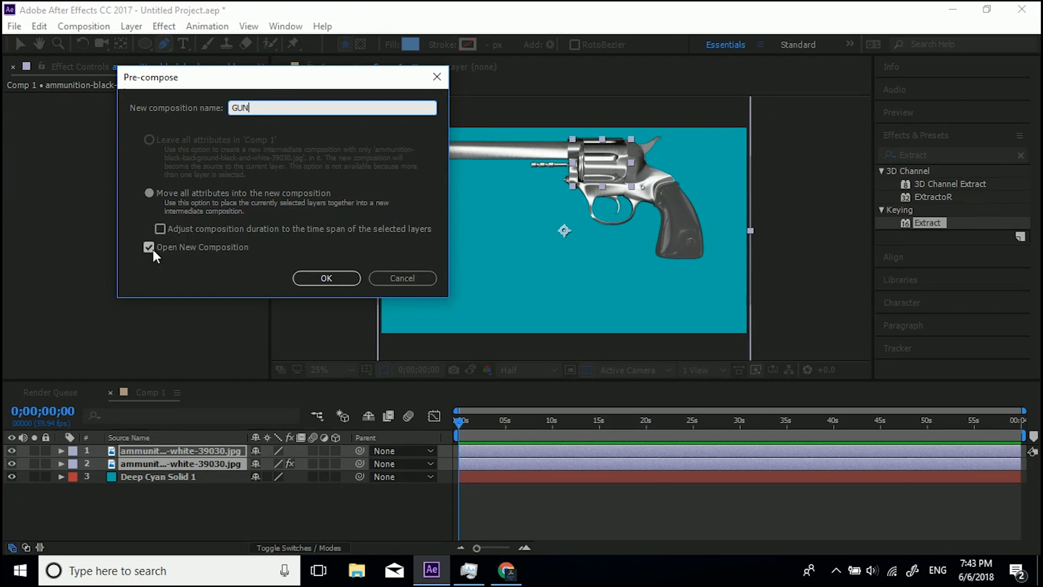
left_click(311, 276)
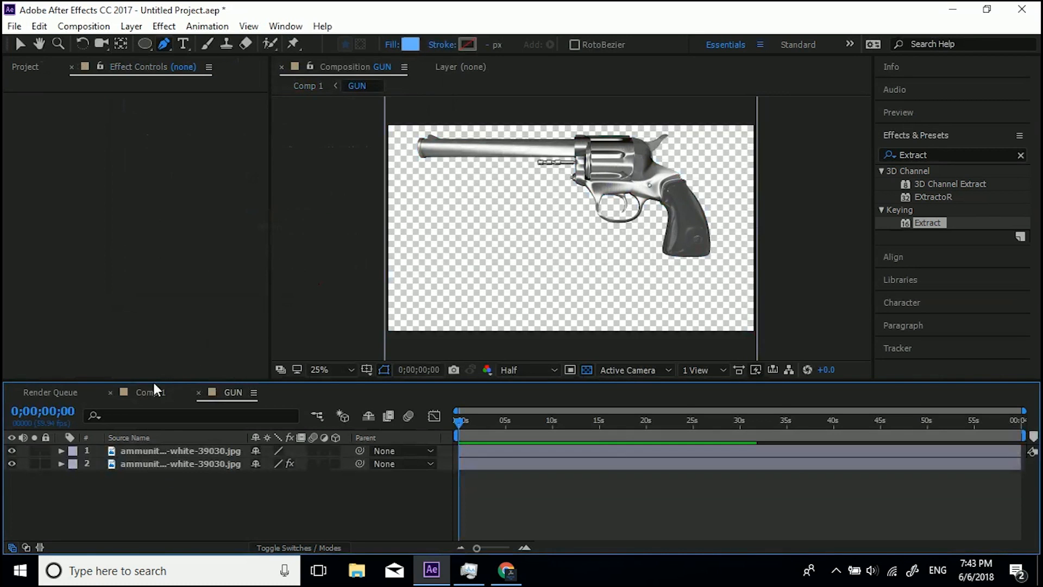
Switch between Comp 1 and GUN and toggle the cyan solid's visibility to compare the result.
left_click(145, 391)
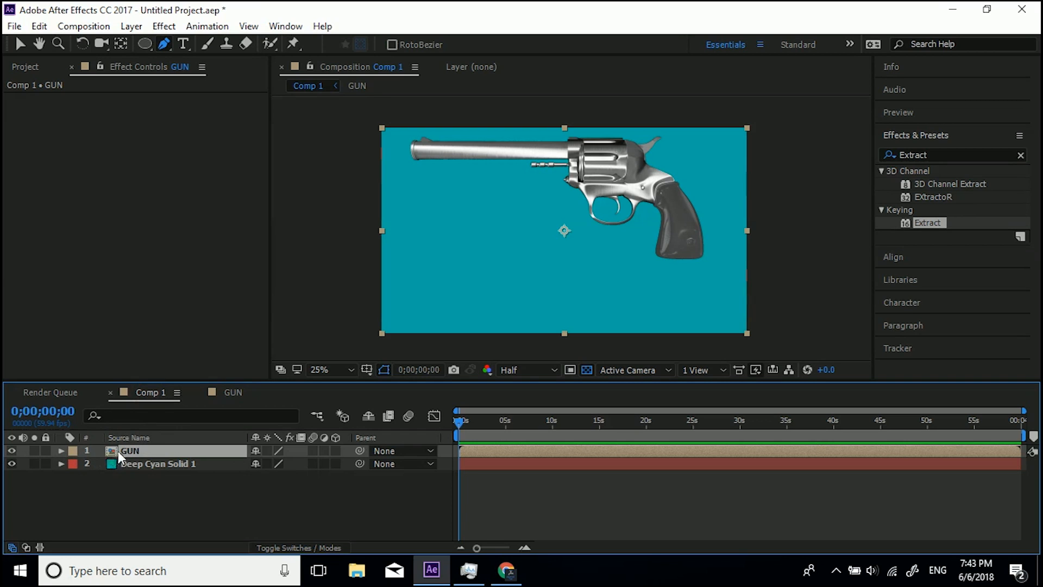
left_click(227, 393)
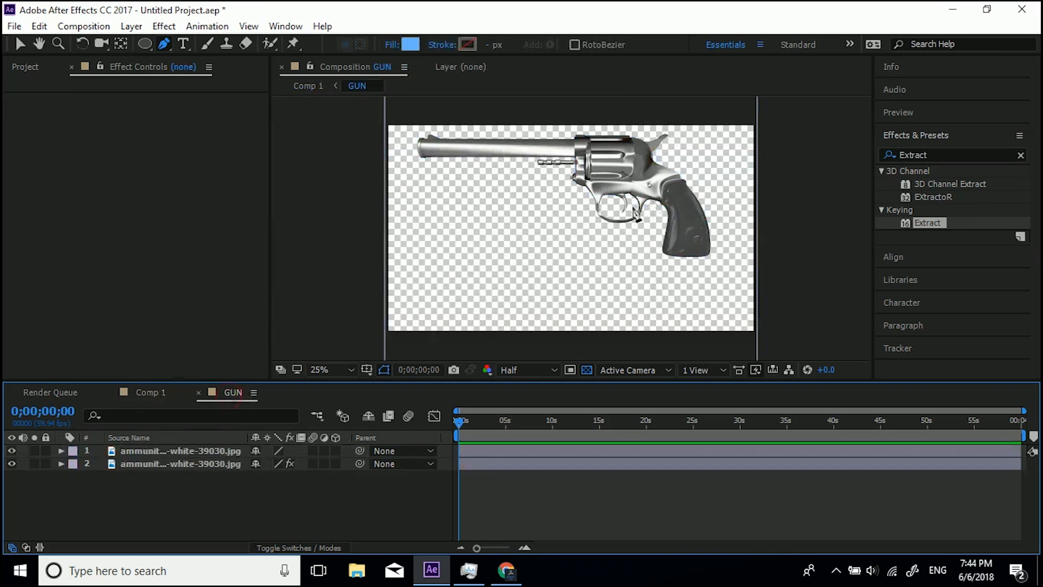
left_click(141, 391)
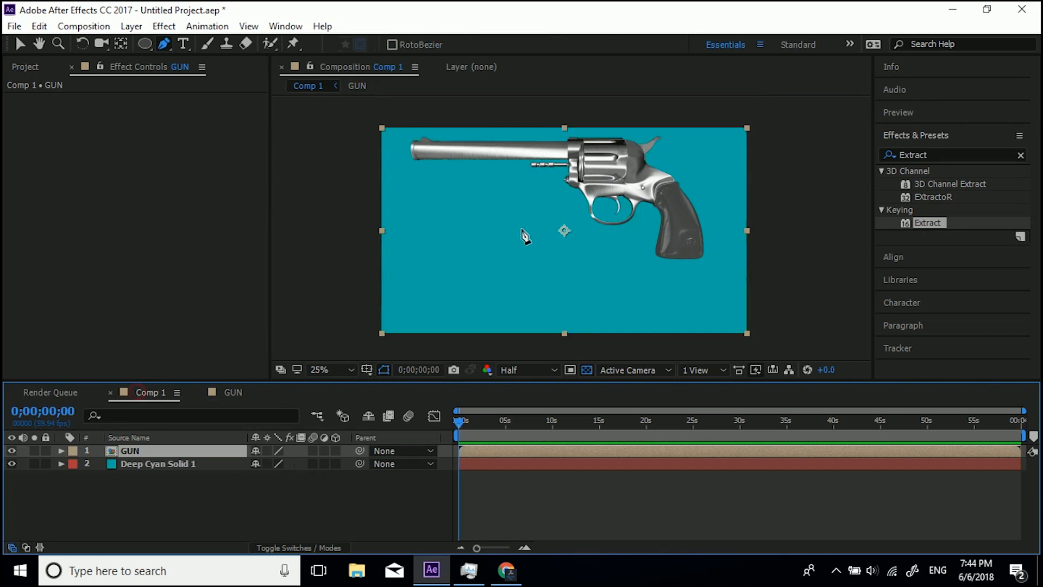
left_click(11, 463)
left_click(10, 462)
left_click(10, 463)
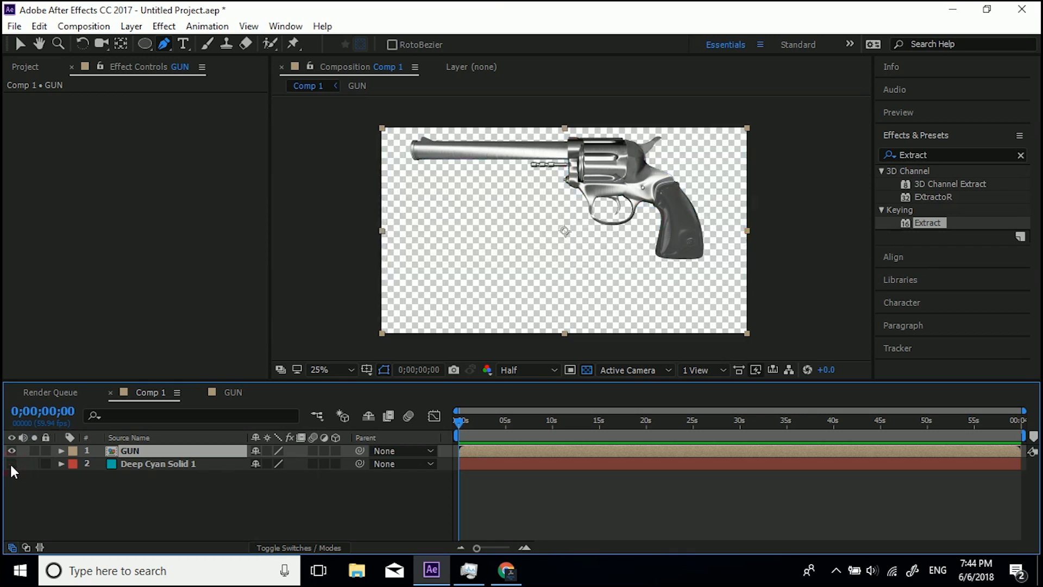
left_click(10, 462)
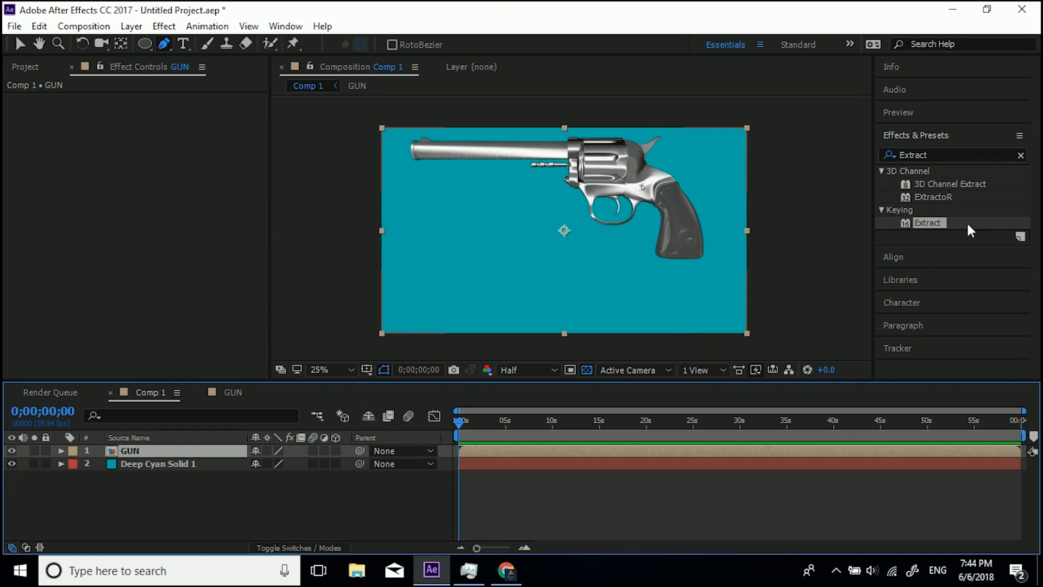
In GUN, try resetting the bottom revolver layer's Extract effect and adjusting its White Point, then undo.
left_click(230, 392)
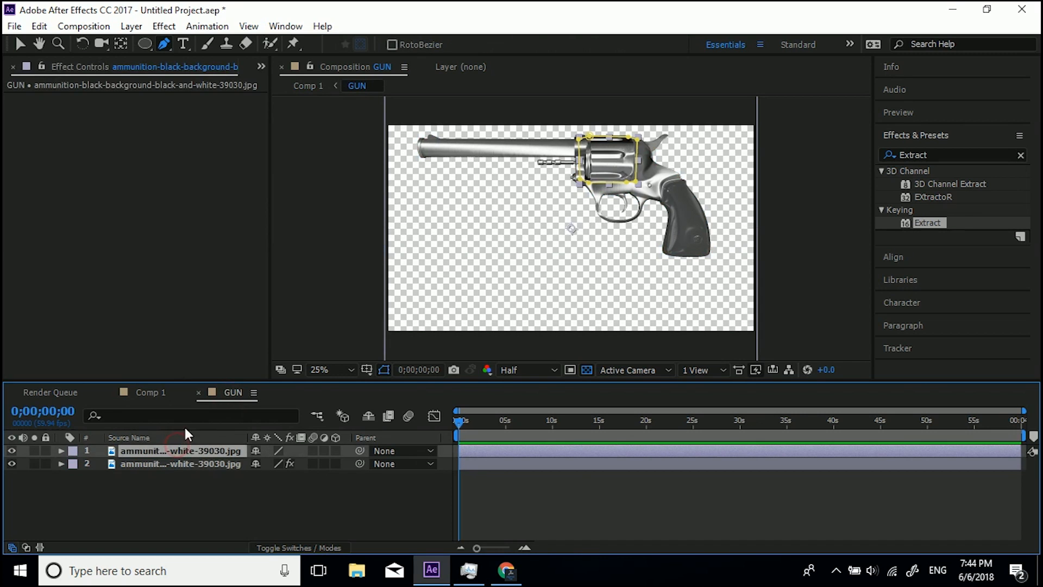
left_click(169, 463)
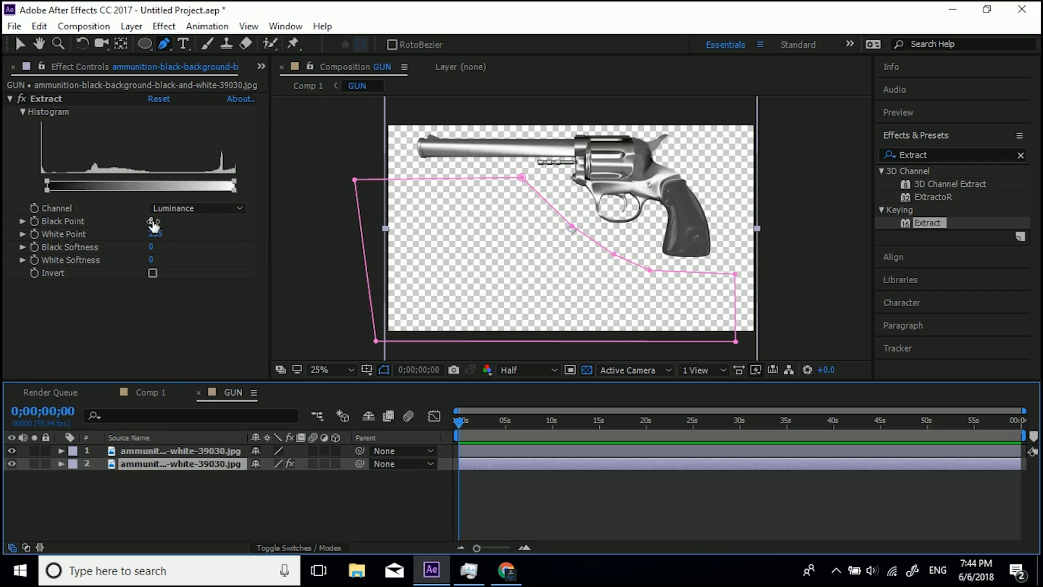
left_click(162, 100)
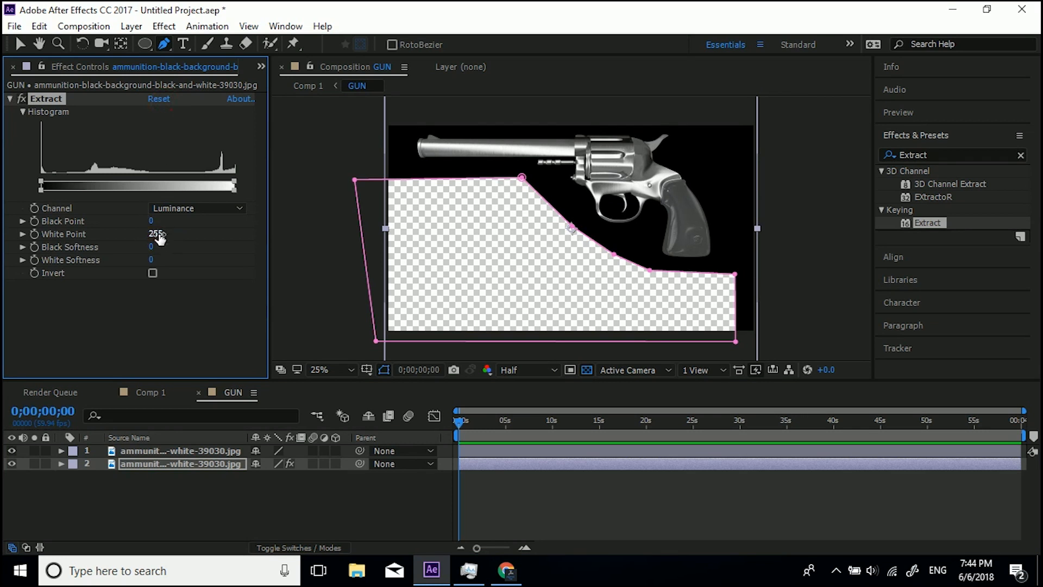
left_click_drag(154, 234, 141, 234)
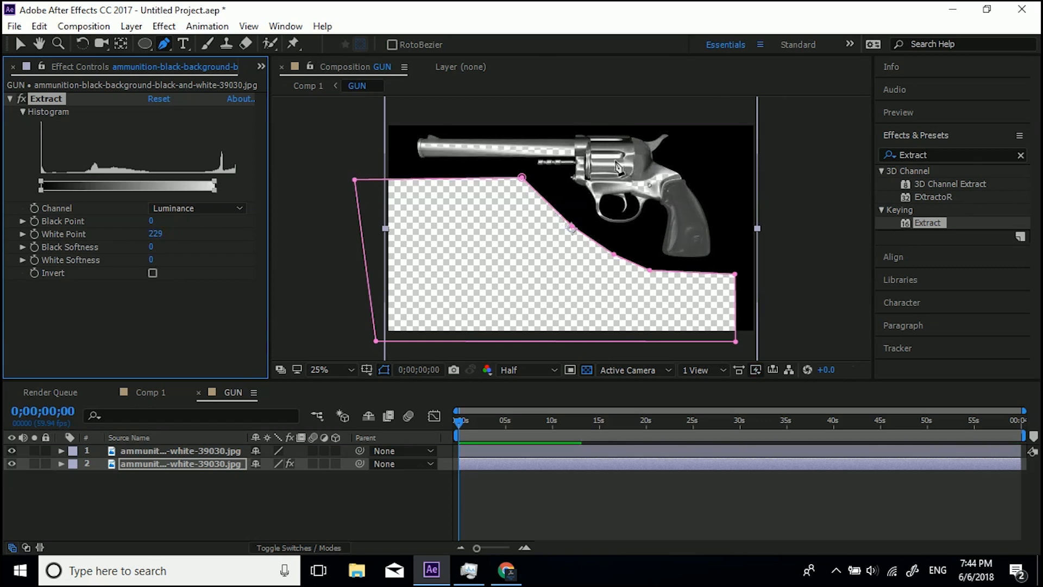
scroll(642, 181, "up", 2)
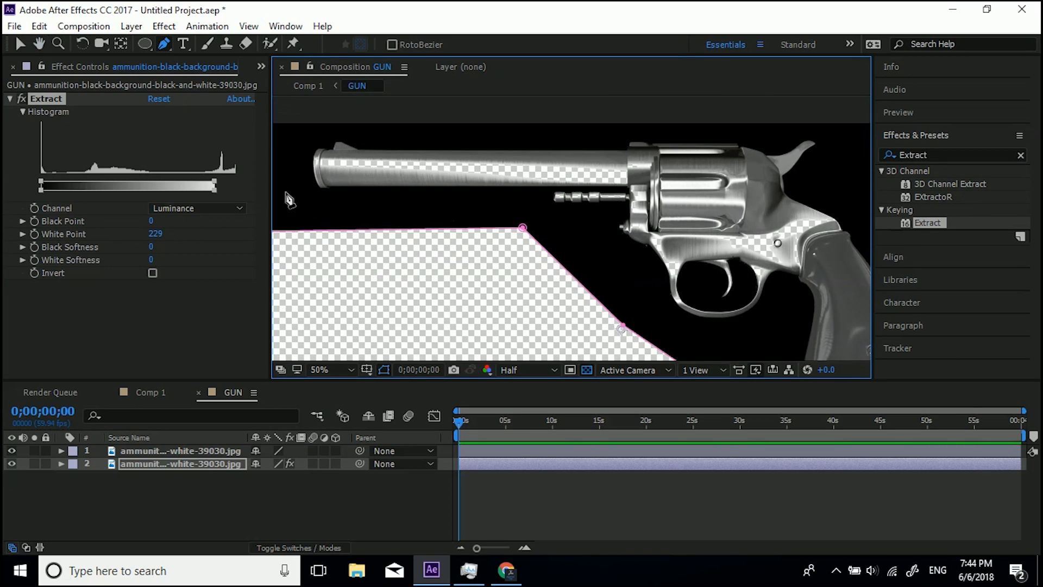
left_click_drag(155, 234, 217, 231)
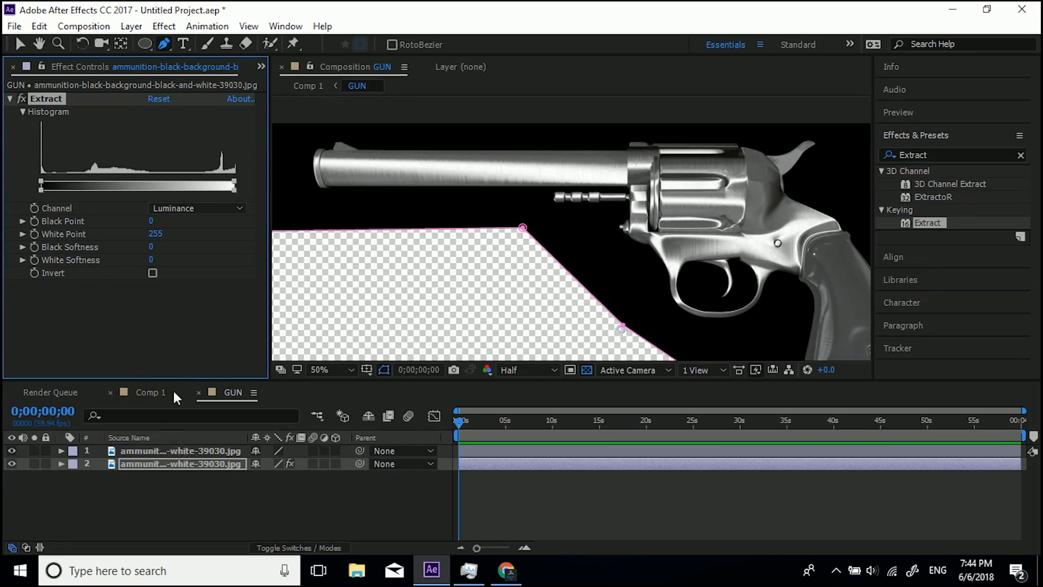
key("ctrl+z")
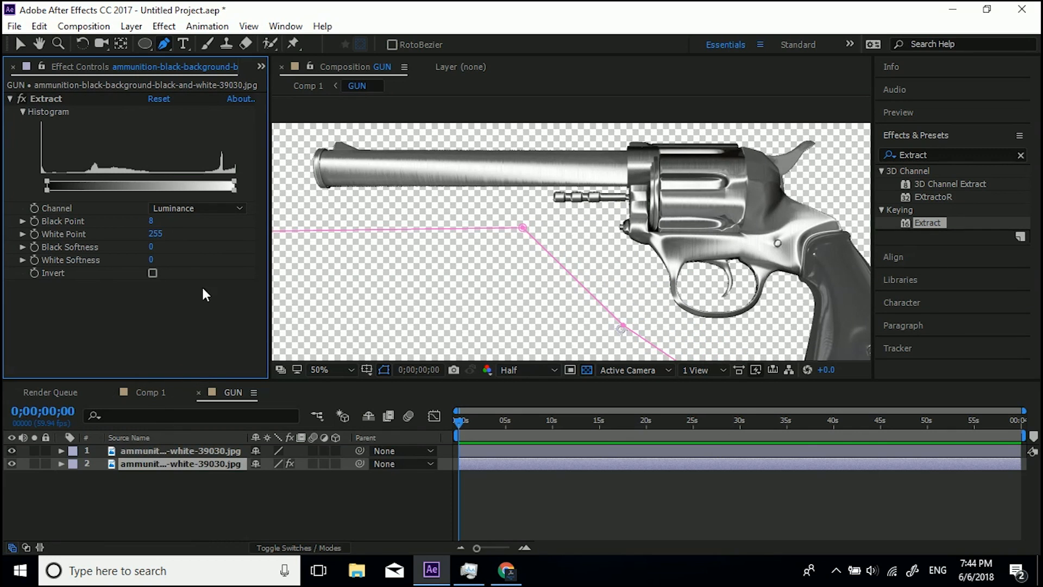
Set the bottom revolver layer's Extract Black Softness to 4.
scroll(568, 220, "up", 2)
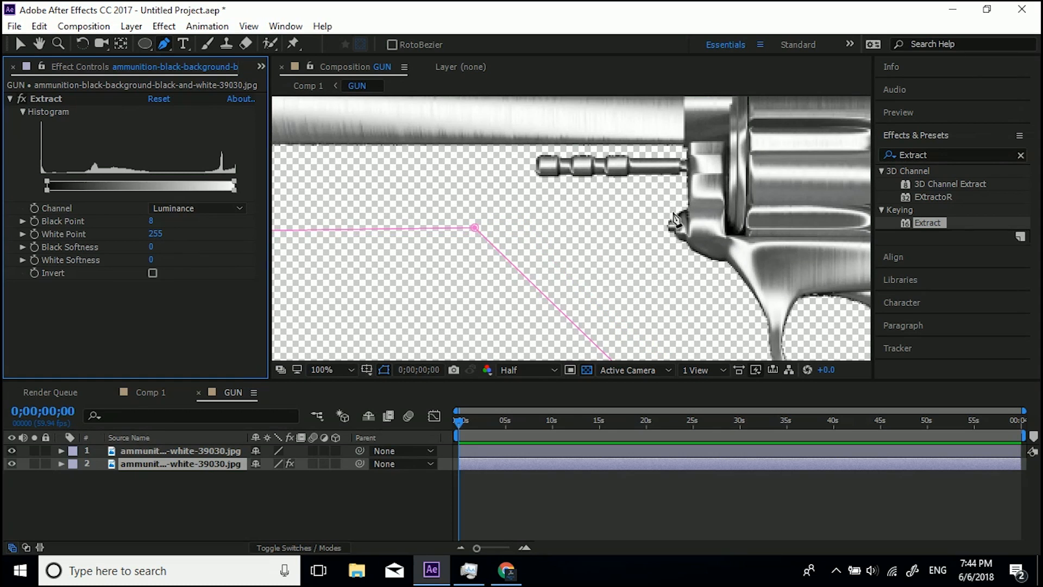
left_click(152, 249)
type("4")
key("Return")
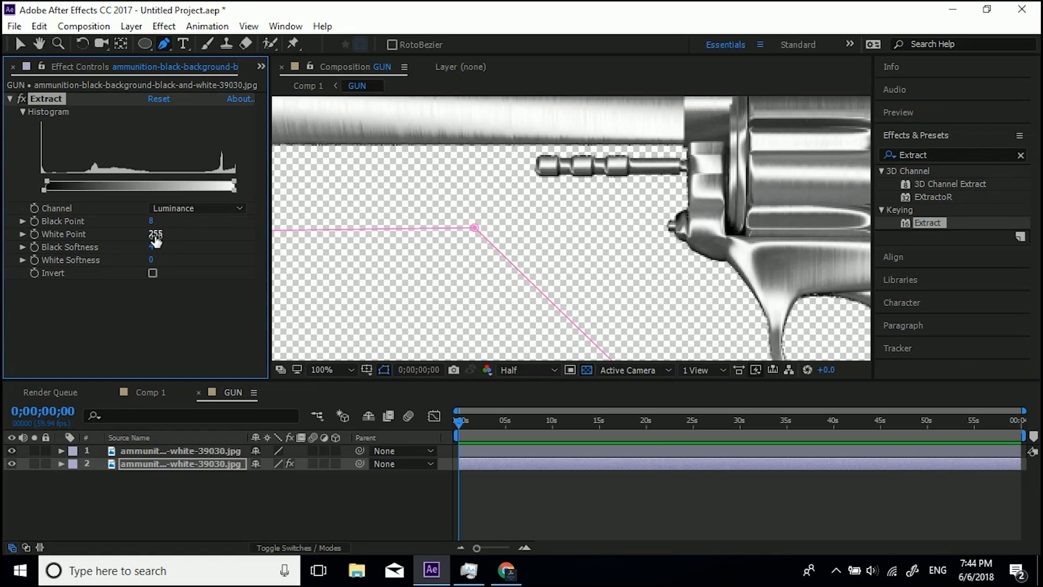
left_click(154, 250)
type("3")
key("Return")
left_click(152, 247)
type("0")
key("Return")
left_click(150, 247)
key("Return")
scroll(627, 258, "down", 4)
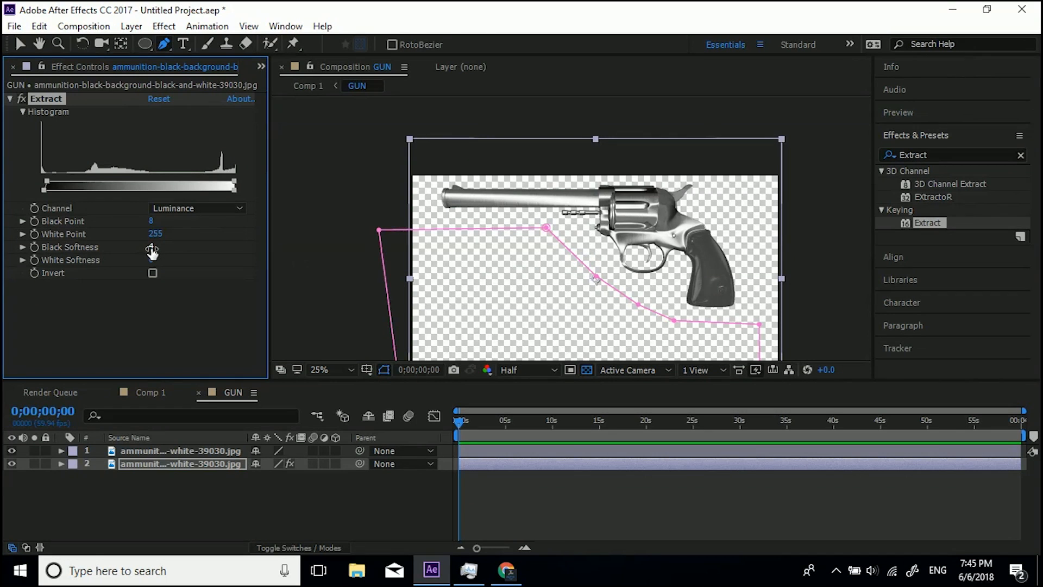
left_click_drag(151, 224, 140, 224)
key("ctrl+z")
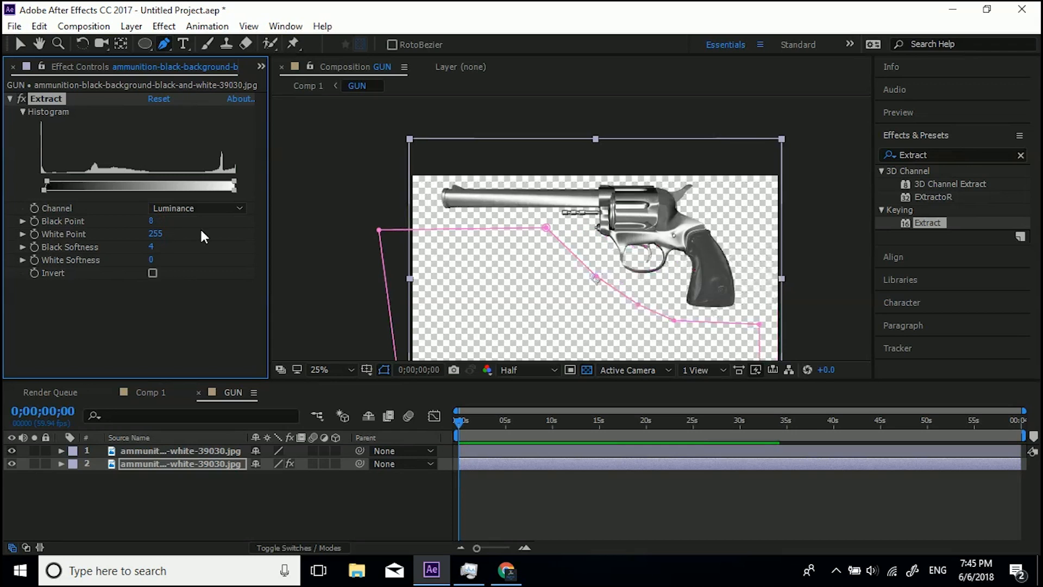